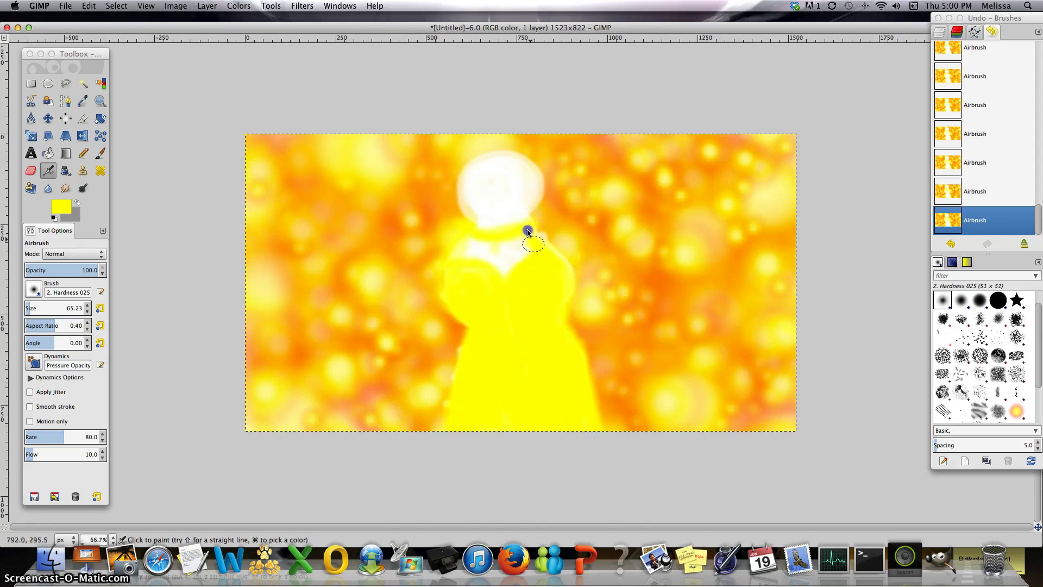
Airbrush yellow over the figure's shoulders and in a band across the neck above the white neckline
drag(540, 234, 484, 298)
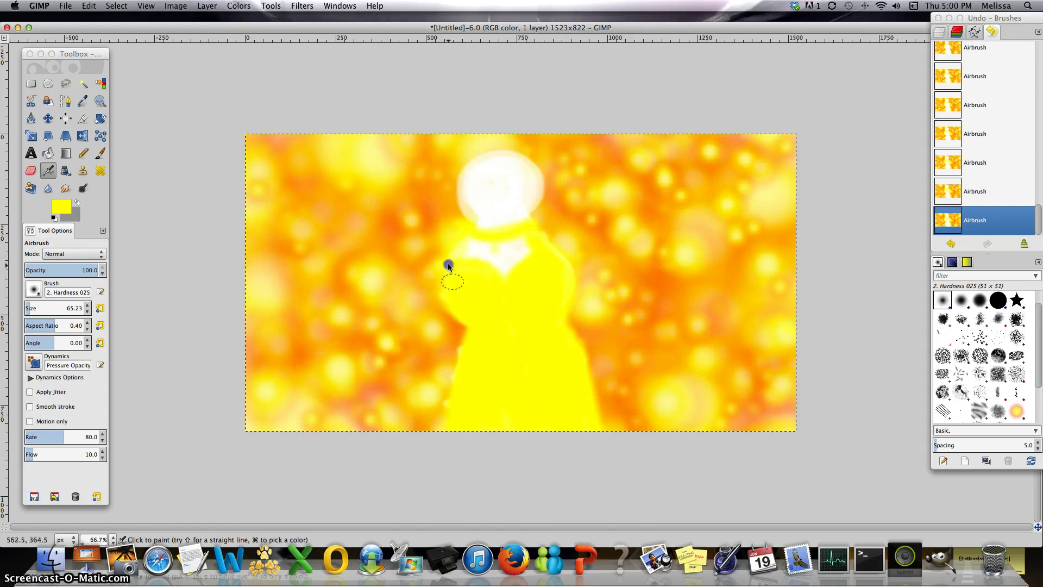
drag(543, 222, 487, 232)
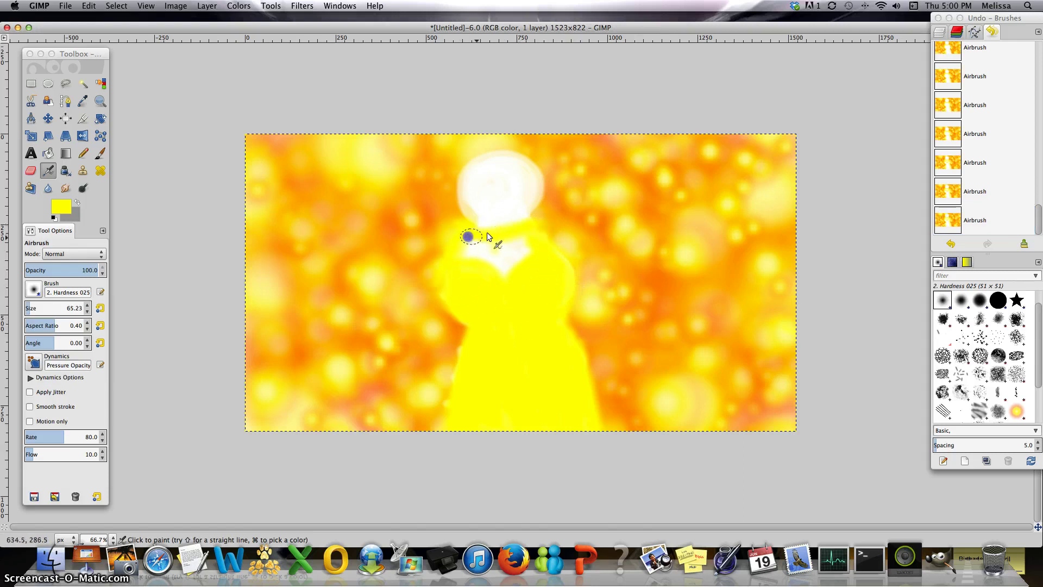
click(494, 213)
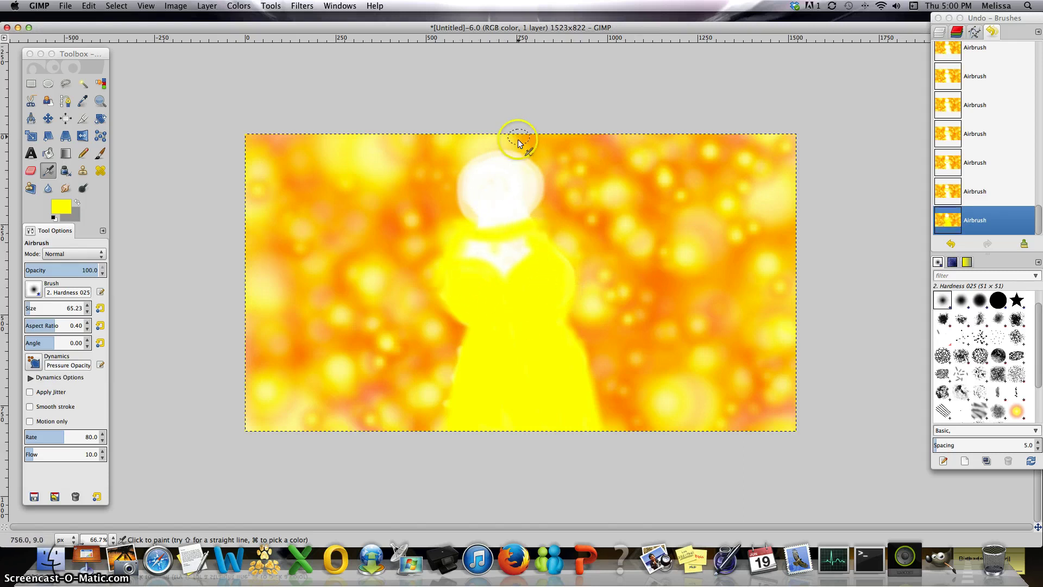
Set the foreground color to golden orange ffca18 and reduce the airbrush size to 16.23
click(66, 206)
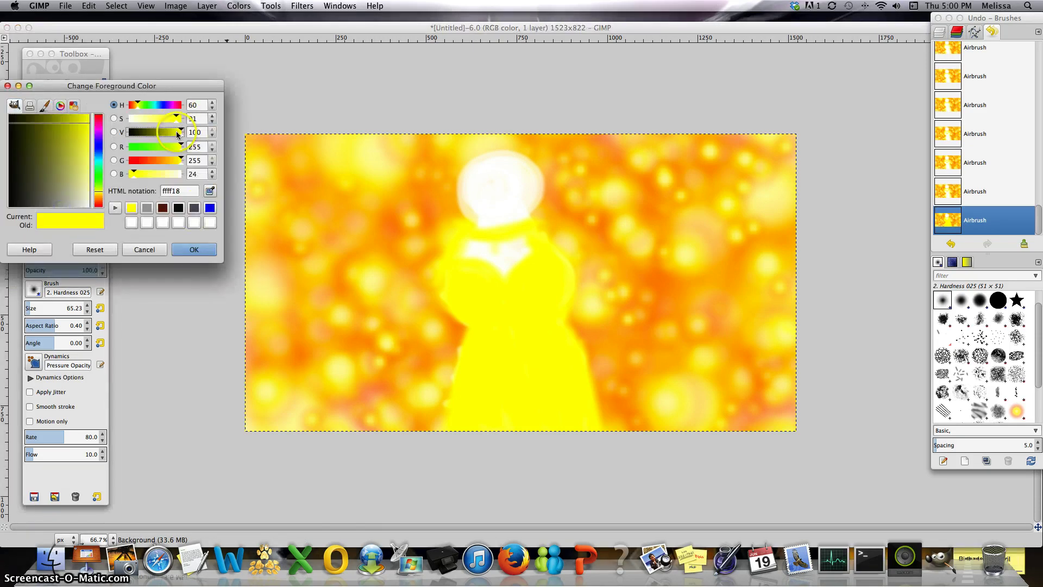
drag(180, 161, 171, 160)
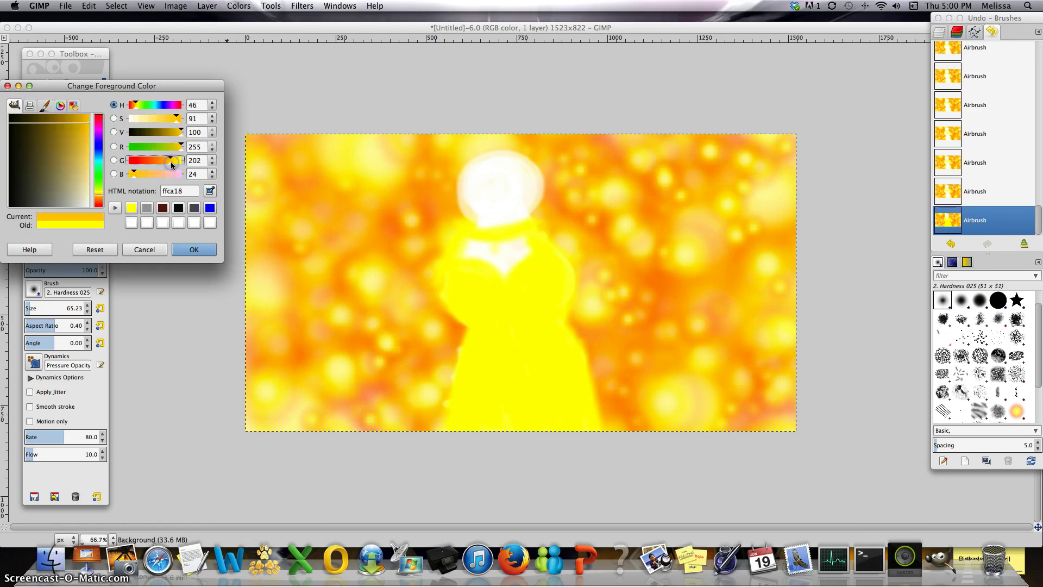
click(193, 250)
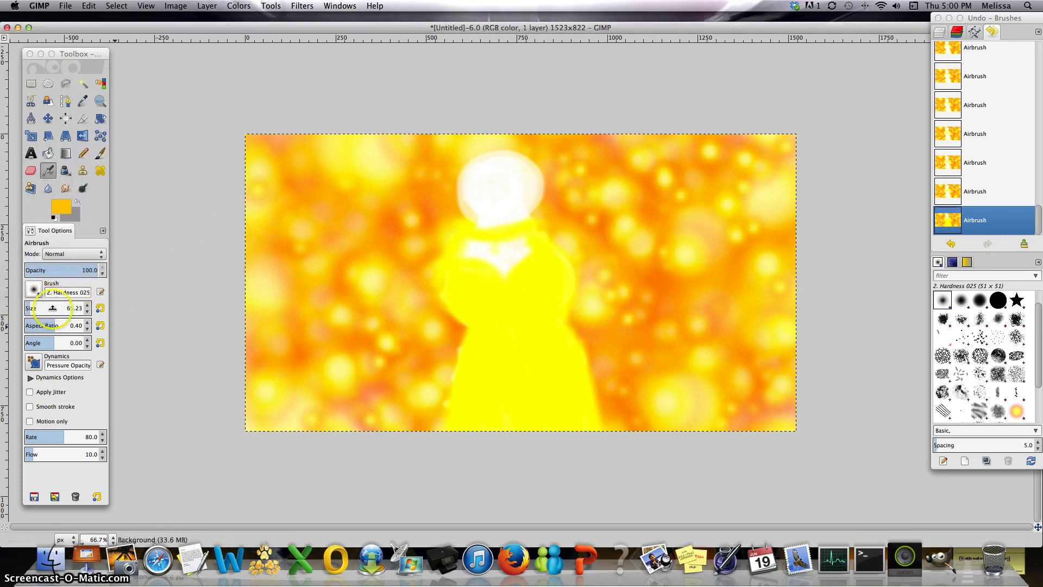
click(86, 315)
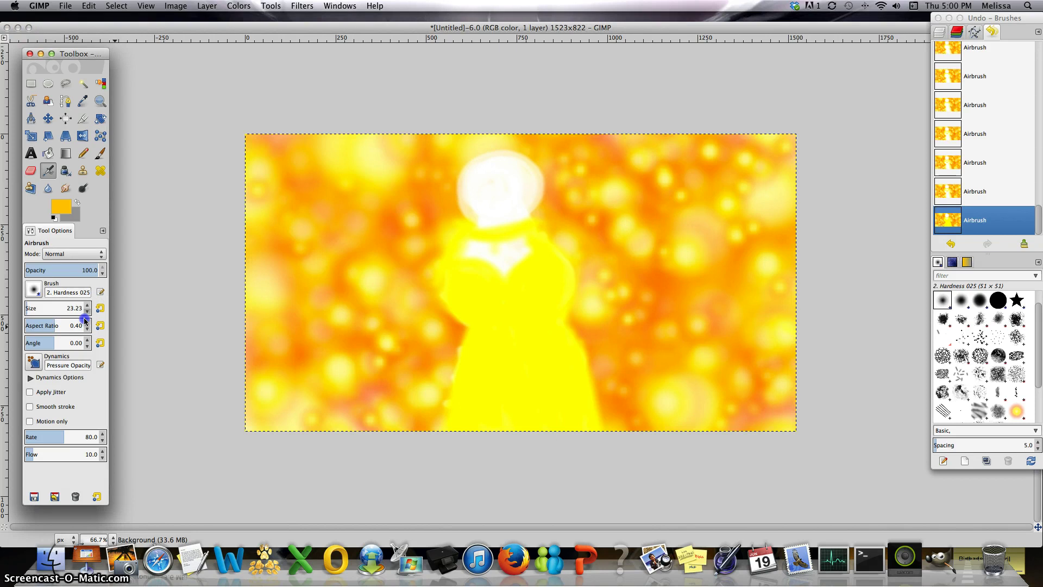
click(86, 314)
Try airbrushing long golden hair strands from the head down over the dress, and undo those strokes
mouse_move(464, 219)
mouse_down()
mouse_move(465, 325)
mouse_move(468, 226)
mouse_move(465, 311)
mouse_up()
mouse_move(471, 229)
mouse_down()
mouse_move(461, 320)
mouse_move(471, 224)
mouse_move(476, 257)
mouse_move(477, 223)
mouse_up()
mouse_move(472, 357)
mouse_down()
mouse_move(468, 283)
mouse_move(475, 346)
mouse_move(489, 361)
mouse_move(478, 232)
mouse_up()
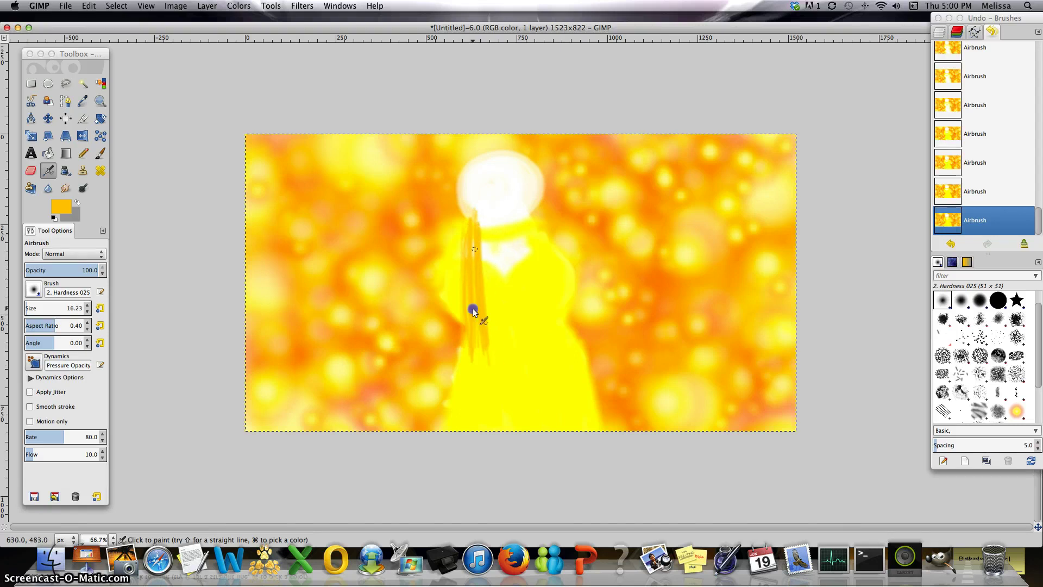
drag(469, 216, 504, 158)
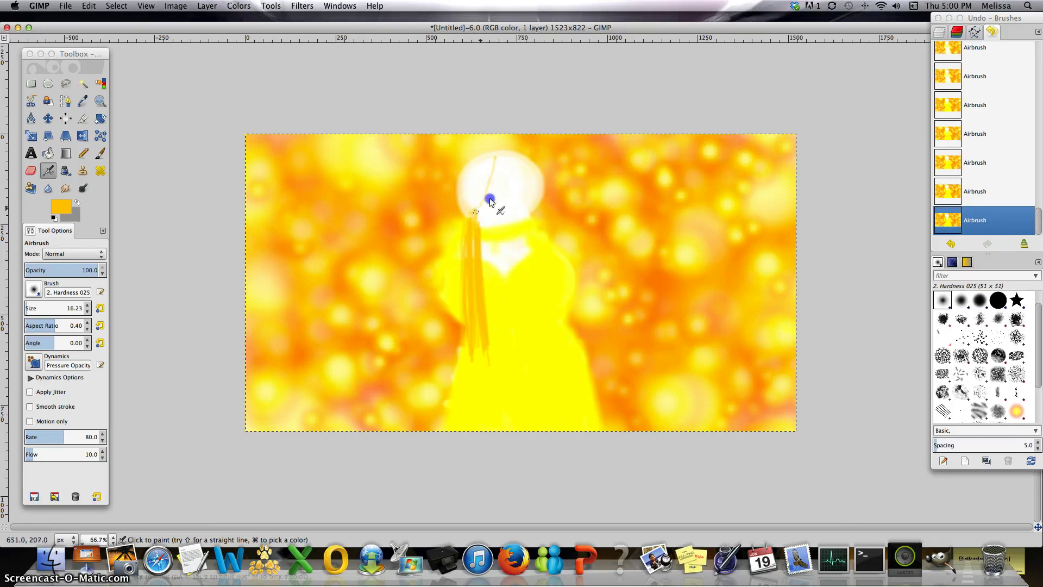
mouse_move(483, 222)
mouse_down()
mouse_move(492, 161)
mouse_move(468, 207)
mouse_move(467, 176)
mouse_move(459, 191)
mouse_move(506, 163)
mouse_move(525, 206)
mouse_move(500, 164)
mouse_move(525, 168)
mouse_move(516, 151)
mouse_move(540, 259)
mouse_move(538, 345)
mouse_move(530, 344)
mouse_move(548, 310)
mouse_up()
click(996, 110)
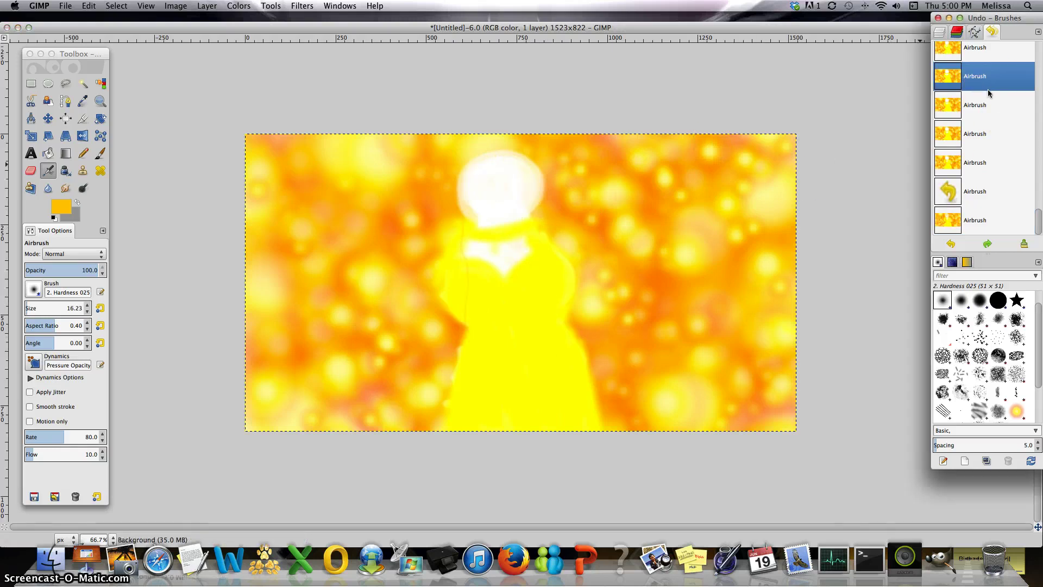
click(989, 68)
click(987, 50)
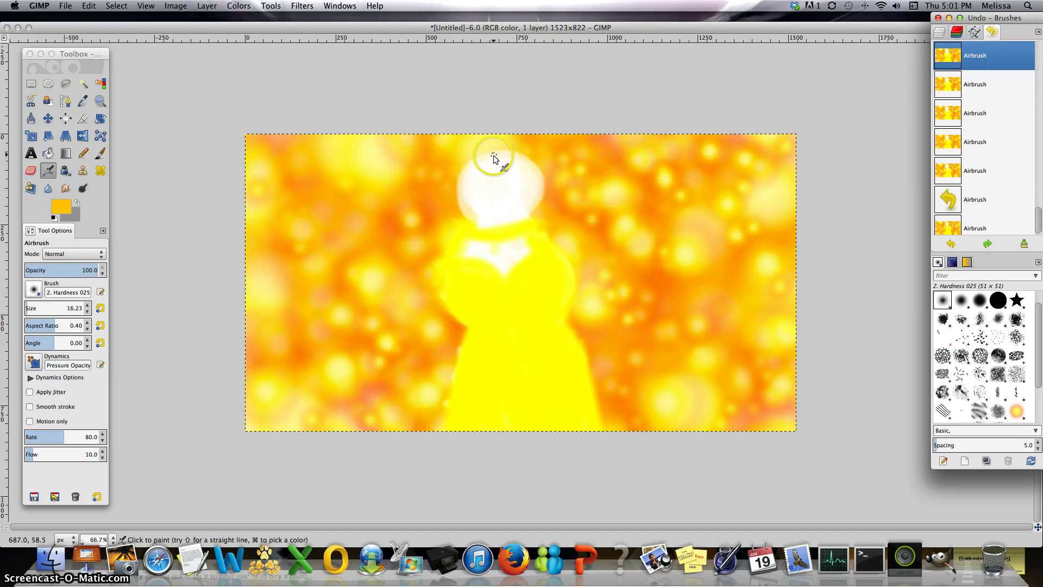
Try airbrushing a parted golden fringe and loose strands across the head, and undo those strokes
drag(493, 156, 459, 195)
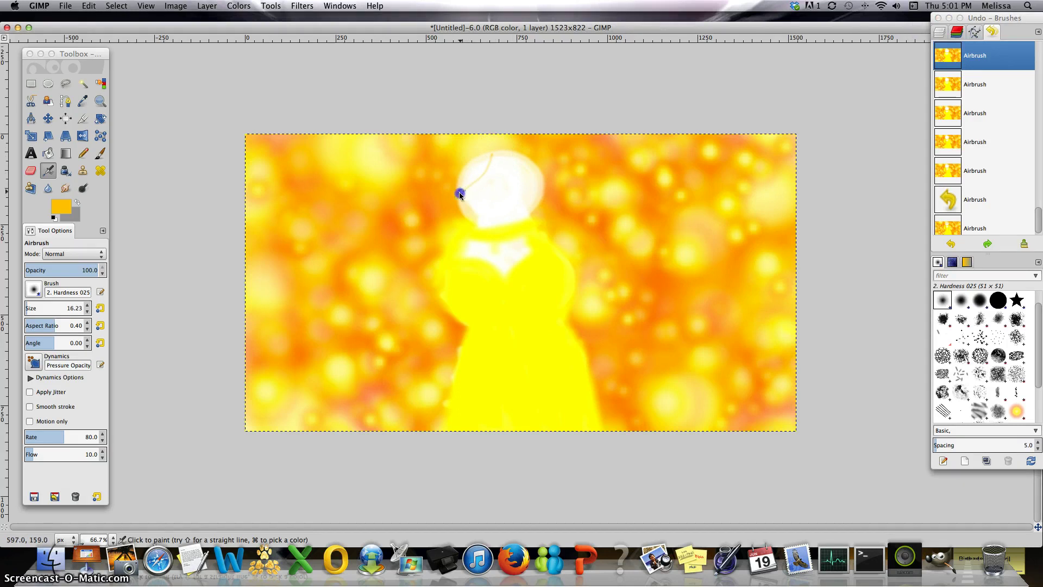
mouse_move(492, 156)
mouse_down()
mouse_move(542, 192)
mouse_move(483, 174)
mouse_move(455, 196)
mouse_up()
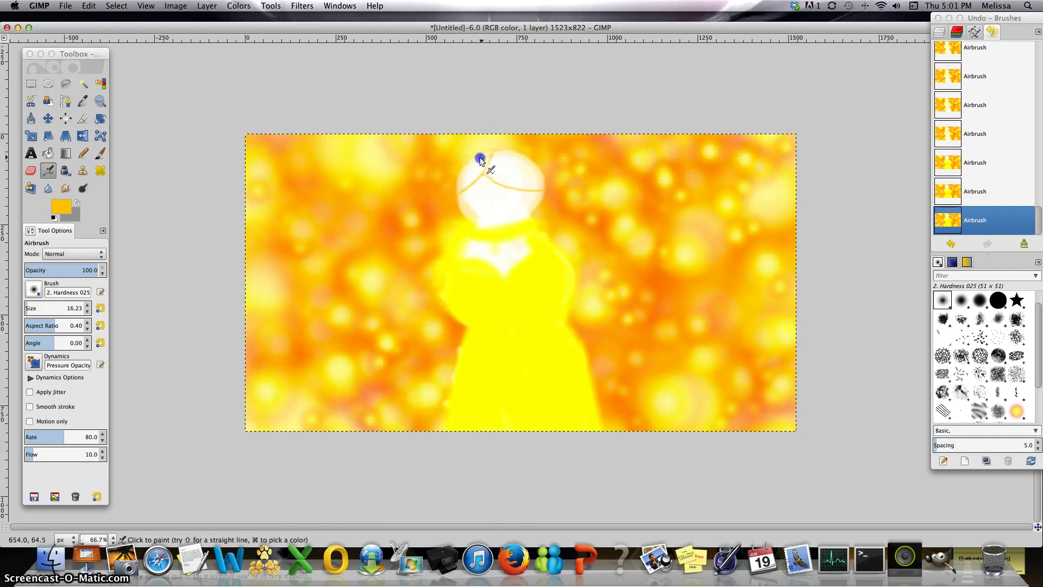
drag(450, 182, 417, 205)
drag(458, 168, 438, 190)
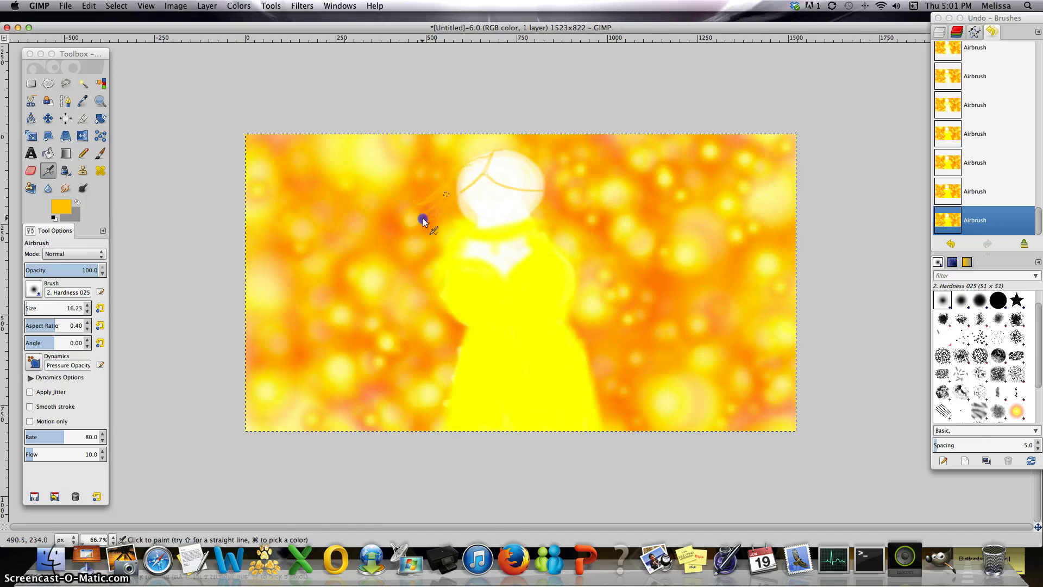
drag(485, 167, 447, 203)
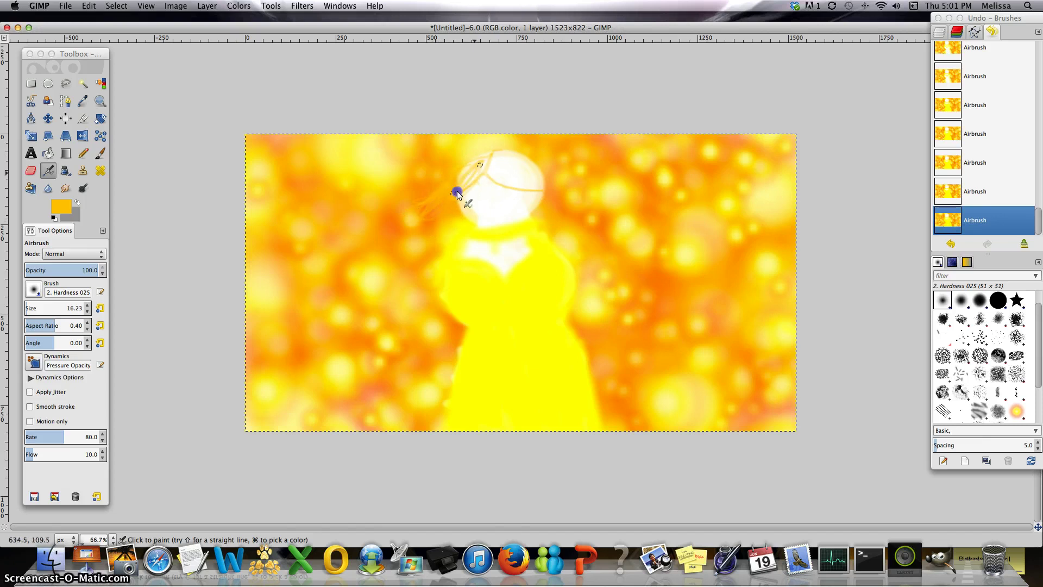
mouse_move(481, 160)
mouse_down()
mouse_move(485, 191)
mouse_move(512, 159)
mouse_move(525, 161)
mouse_move(528, 181)
mouse_move(543, 171)
mouse_move(510, 158)
mouse_up()
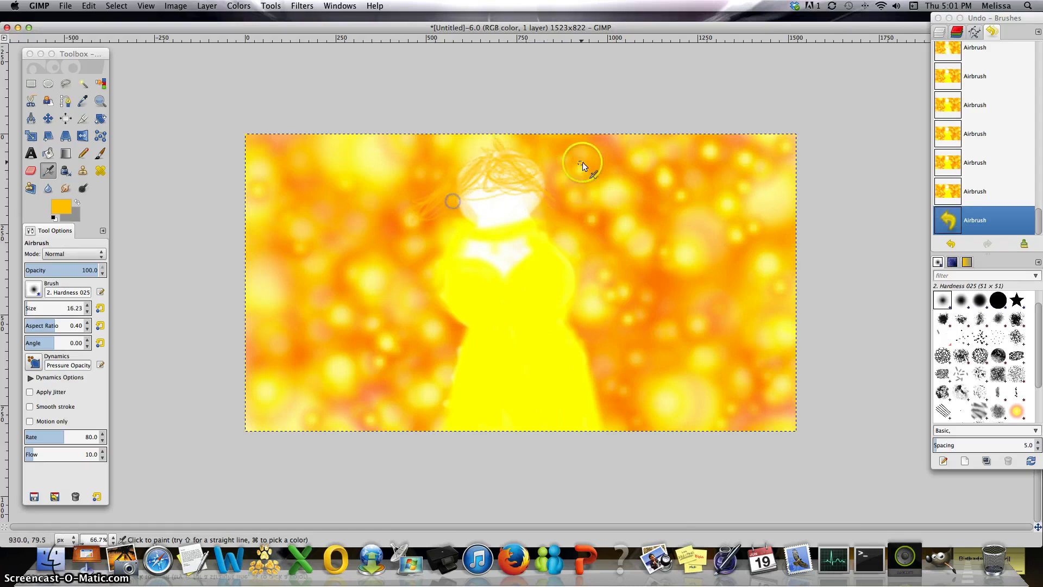
click(988, 153)
click(980, 87)
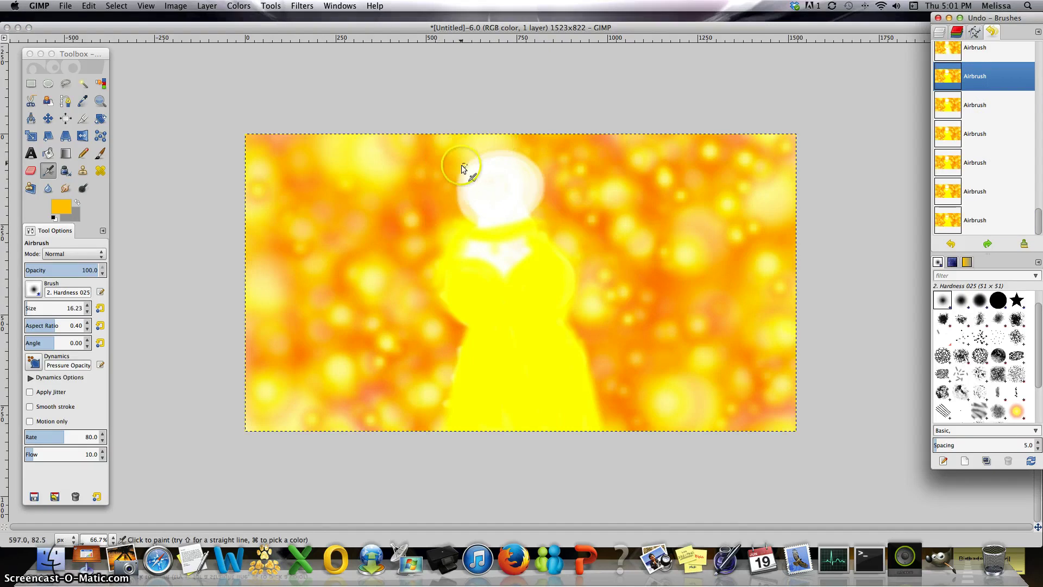
Sketch a thin golden hair outline around the head, along the face, and down past both shoulders
drag(486, 158, 464, 163)
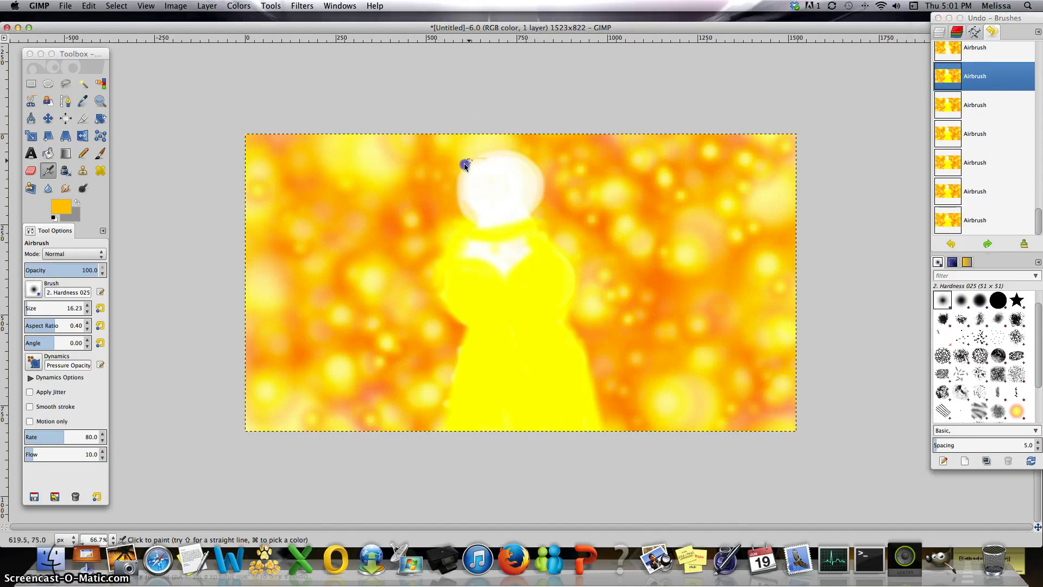
drag(451, 270, 482, 224)
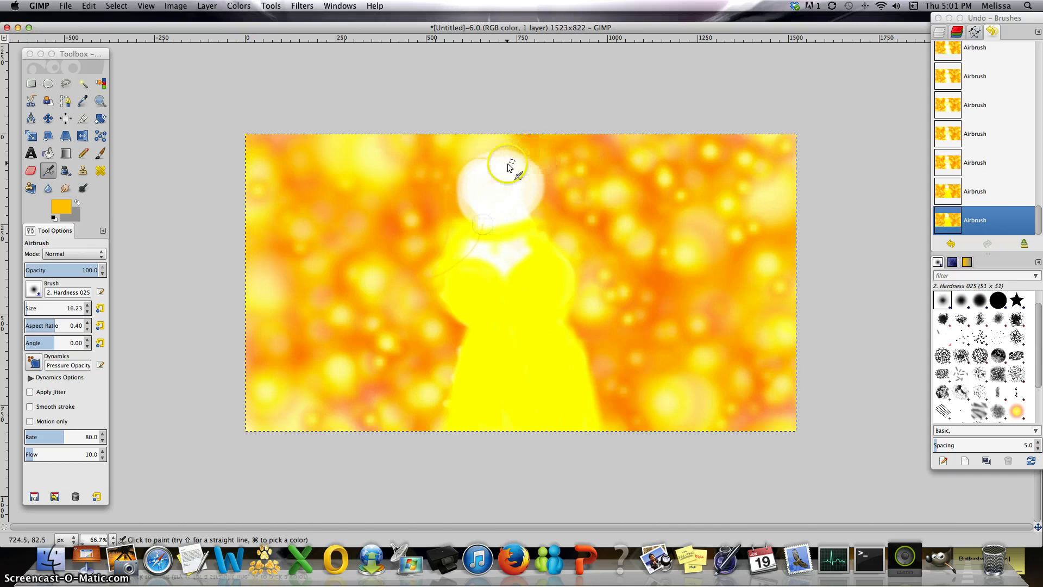
mouse_move(489, 161)
mouse_down()
mouse_move(531, 153)
mouse_move(550, 235)
mouse_up()
drag(469, 206, 499, 162)
drag(470, 200, 497, 168)
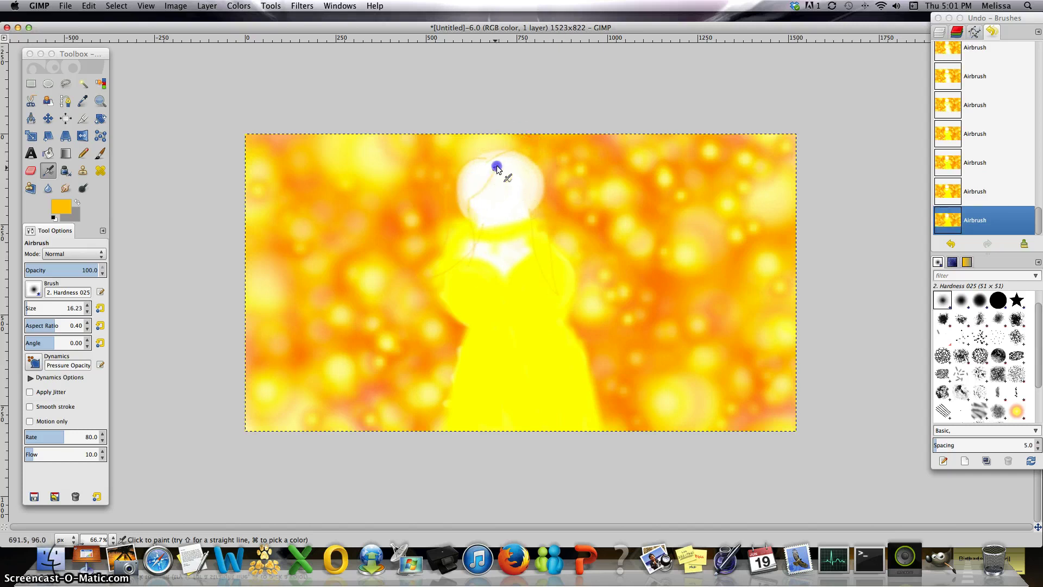
drag(539, 237, 546, 293)
drag(445, 298, 455, 265)
Set the foreground color to dark gold c29a12 and outline a small circle in the hair on each side of the neck
click(61, 207)
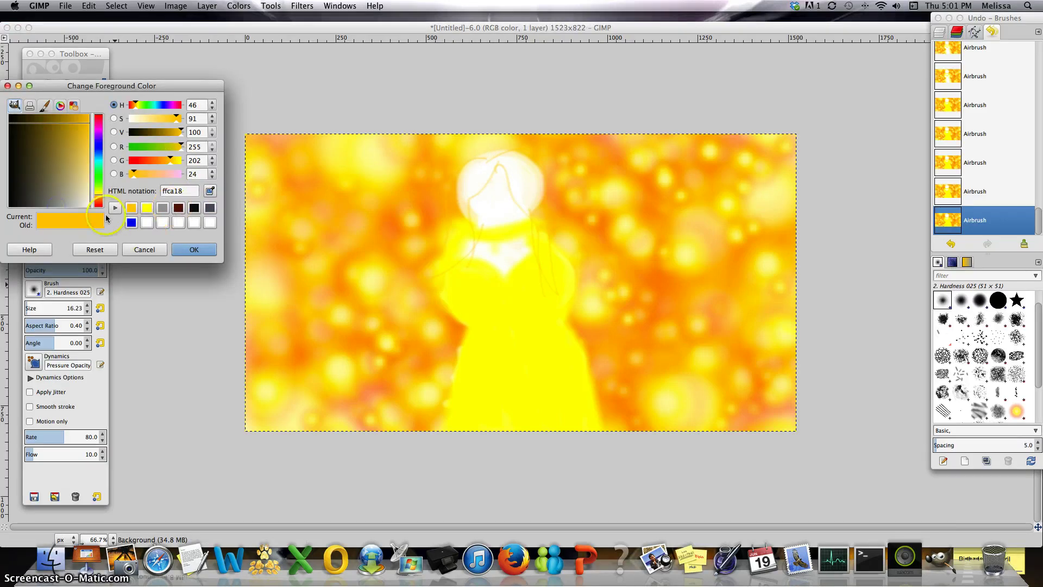
click(169, 132)
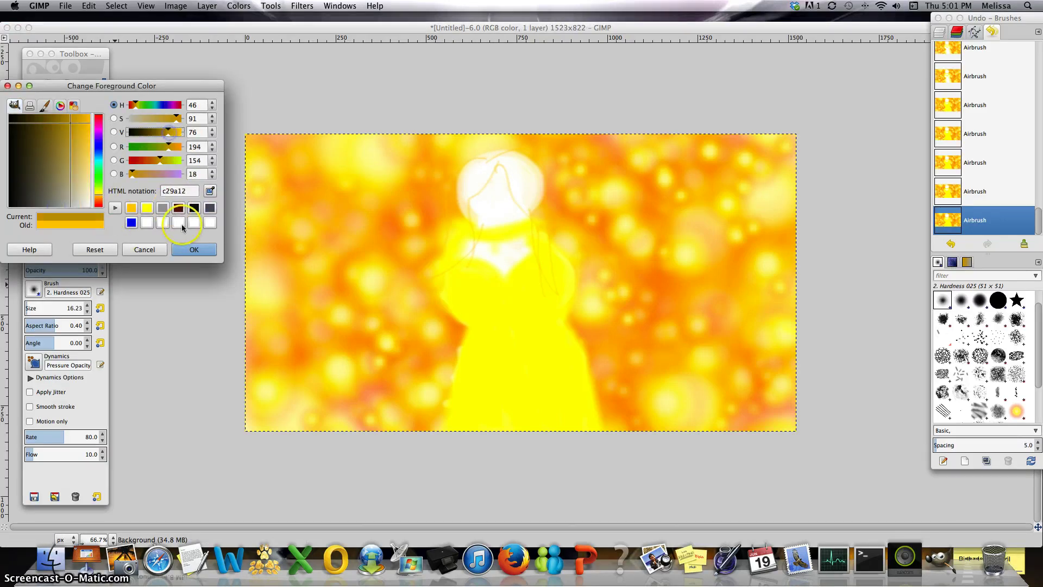
click(210, 250)
mouse_move(462, 196)
mouse_down()
mouse_move(460, 214)
mouse_move(451, 202)
mouse_move(459, 212)
mouse_move(446, 214)
mouse_up()
click(948, 191)
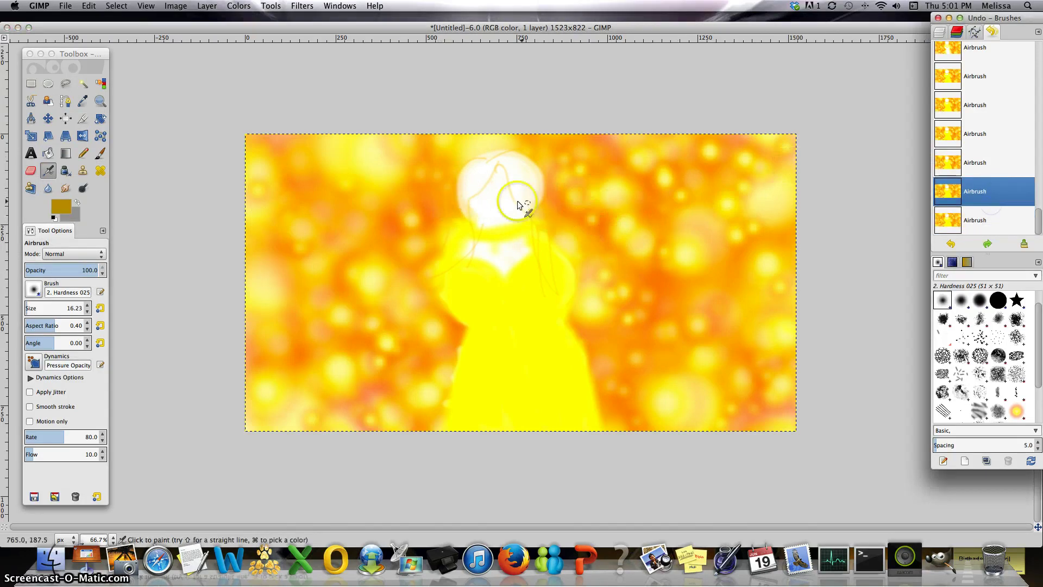
drag(517, 205, 536, 215)
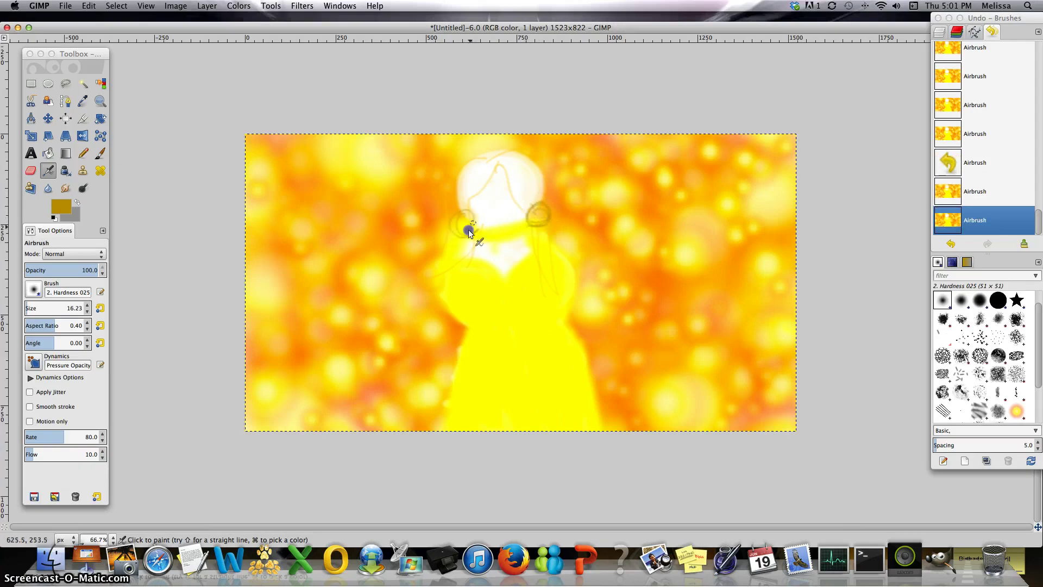
Switch the foreground color to the saved bright yellow and add small strokes around both dark gold circles
click(61, 207)
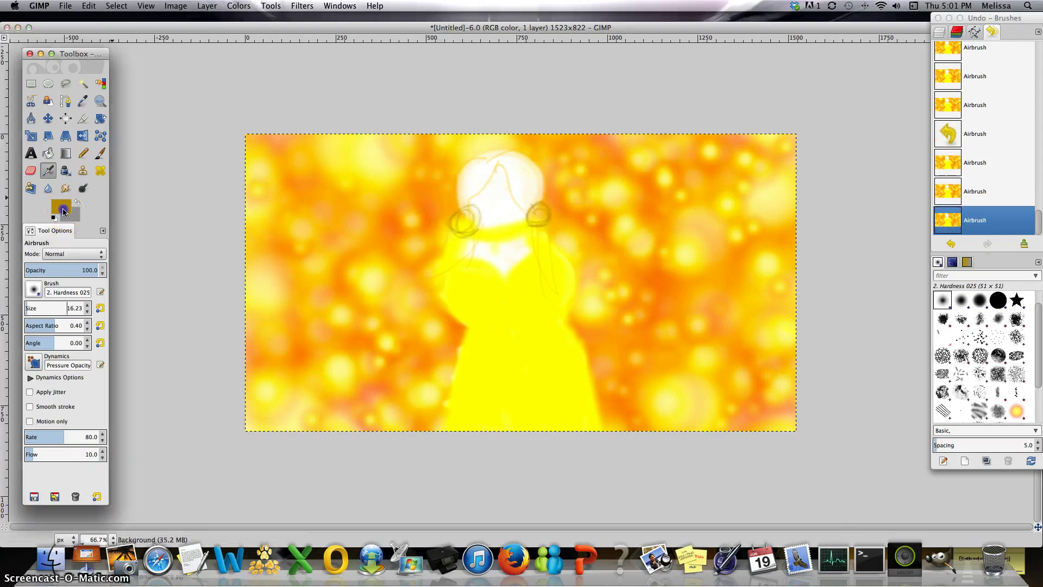
click(162, 208)
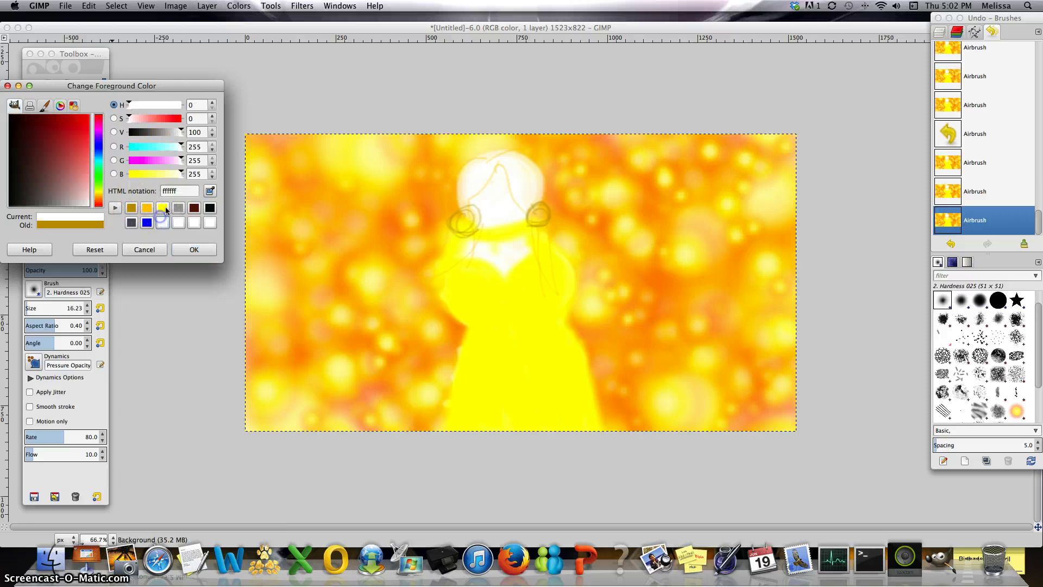
click(194, 249)
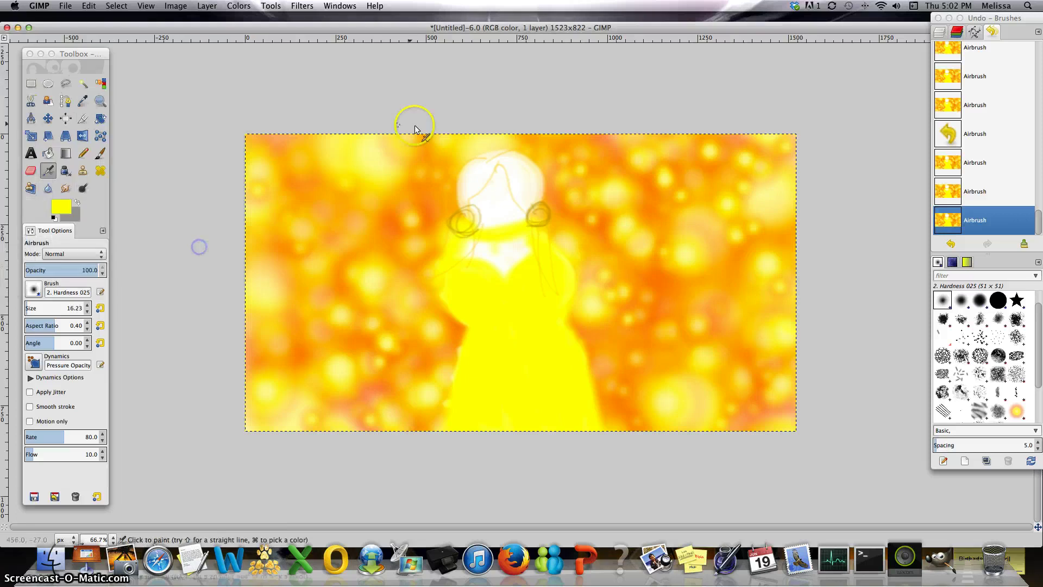
click(545, 211)
click(429, 215)
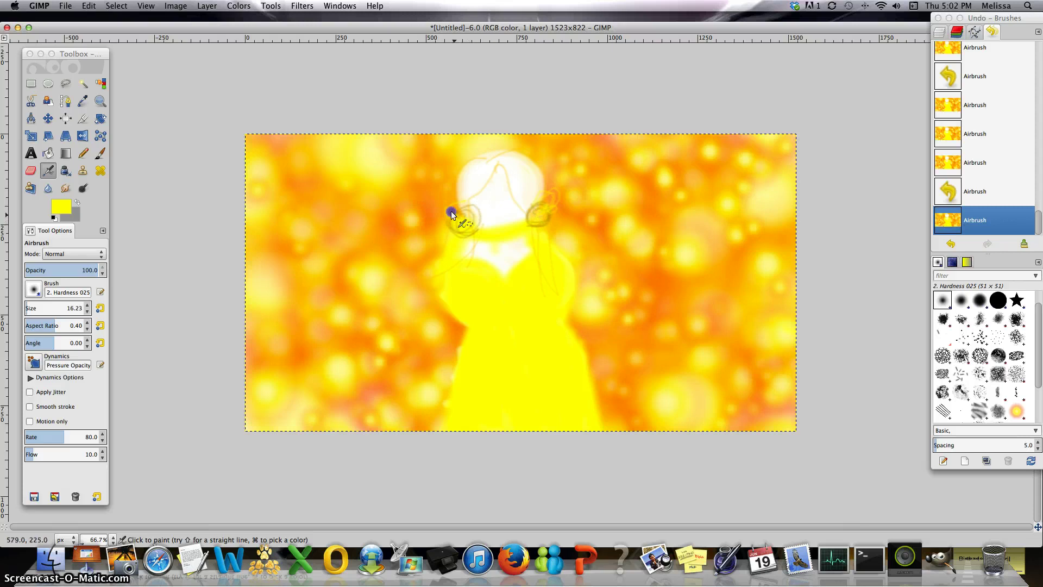
click(568, 207)
click(536, 210)
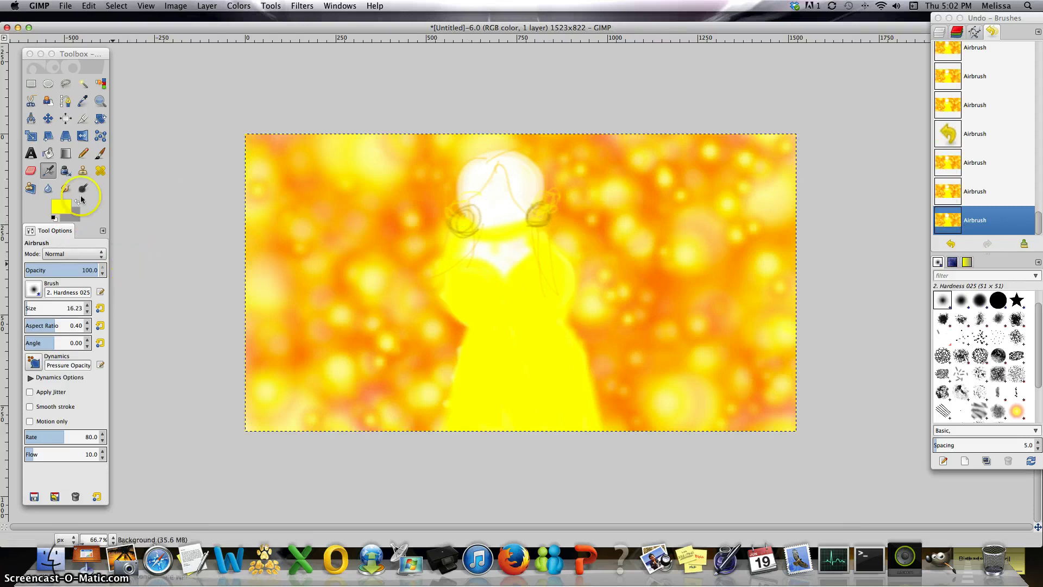
Reset the default colors, set the foreground to the saved golden orange, and increase the airbrush size to 117.23
click(54, 218)
click(57, 211)
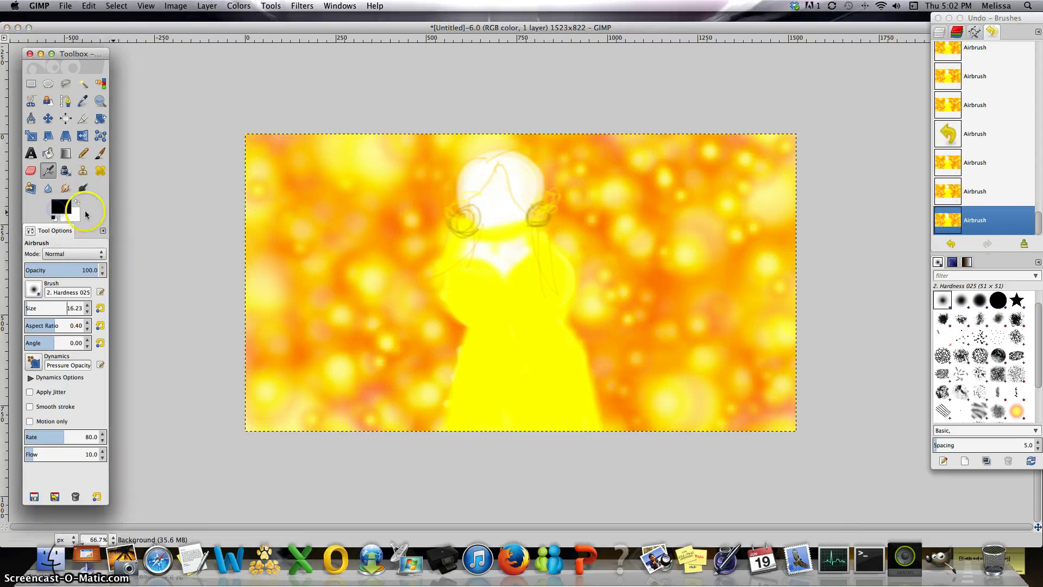
click(60, 207)
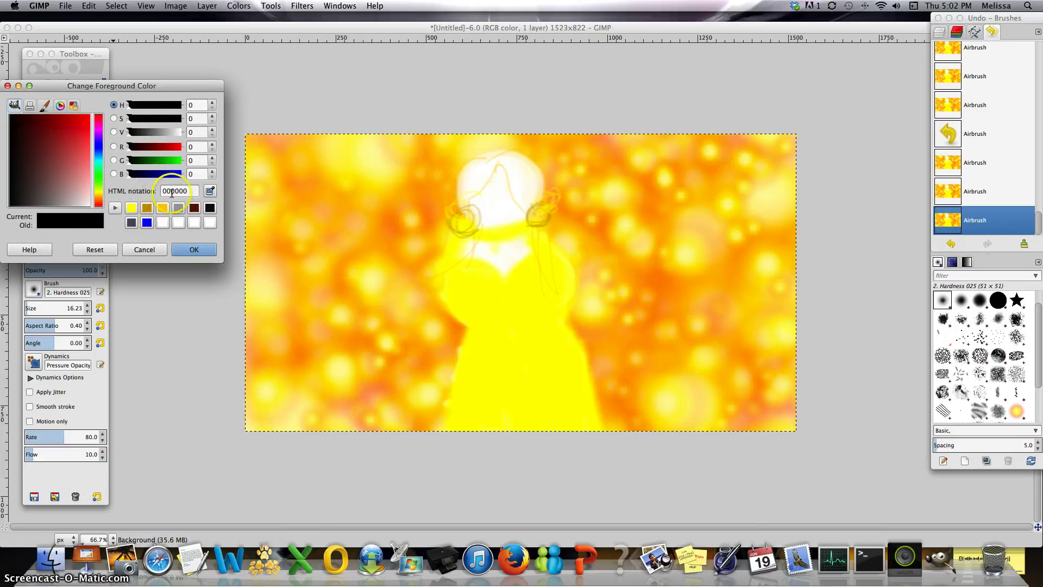
click(162, 208)
click(194, 249)
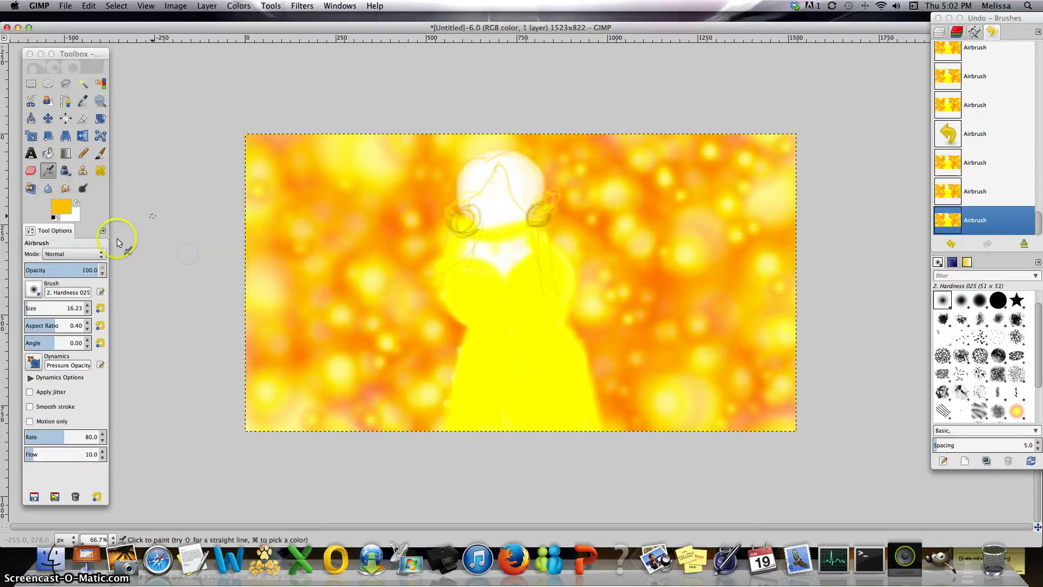
click(88, 305)
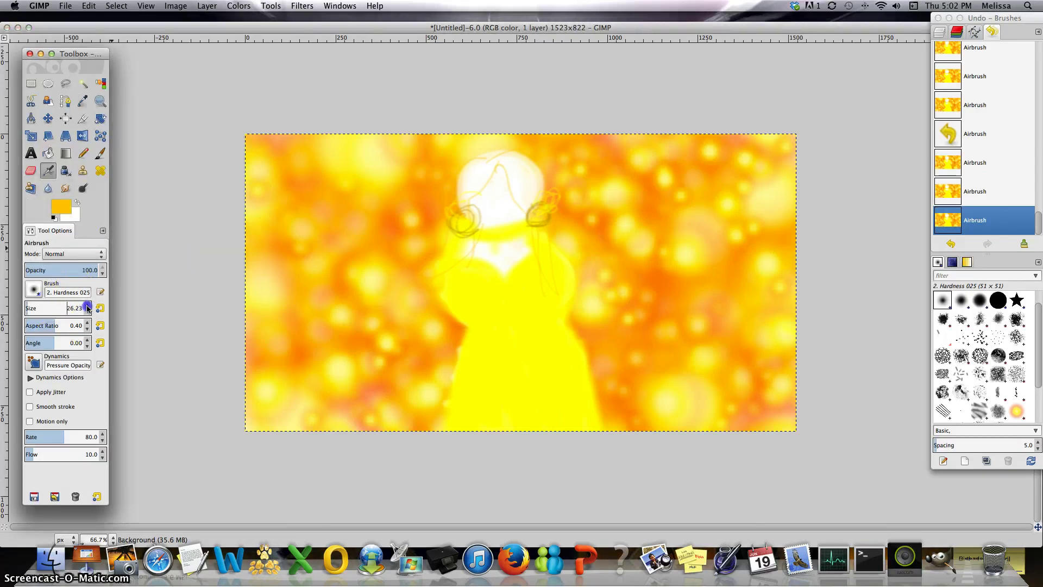
click(87, 307)
click(87, 307)
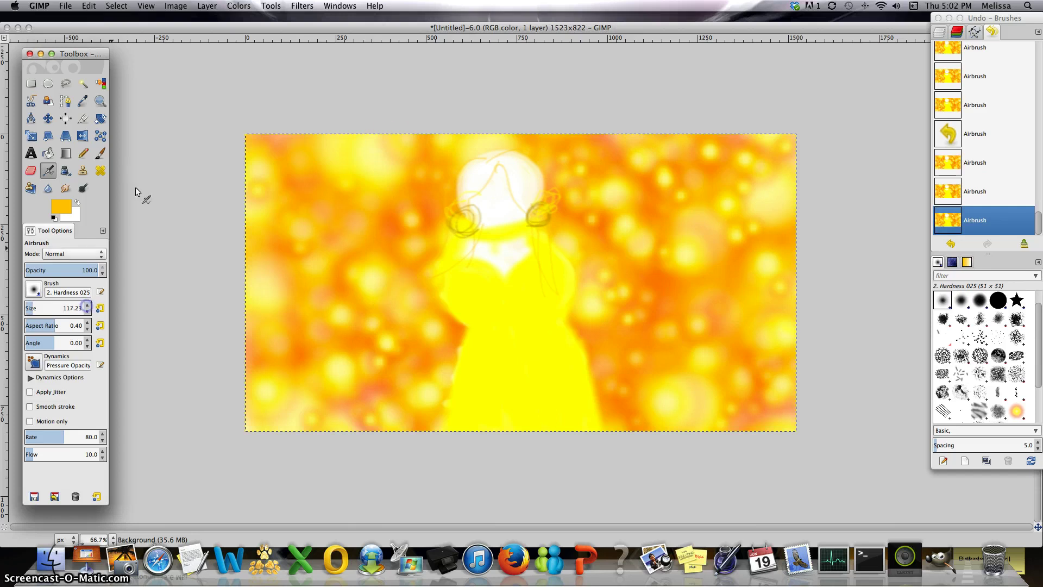
Fill the hair with broad golden orange strokes over the crown and down both sides of the face
mouse_move(488, 163)
mouse_down()
mouse_move(461, 200)
mouse_move(469, 190)
mouse_move(447, 256)
mouse_move(465, 238)
mouse_move(468, 246)
mouse_move(437, 288)
mouse_move(446, 256)
mouse_up()
mouse_move(470, 171)
mouse_down()
mouse_move(510, 149)
mouse_move(524, 202)
mouse_up()
mouse_move(509, 162)
mouse_down()
mouse_move(502, 155)
mouse_move(538, 191)
mouse_move(554, 290)
mouse_up()
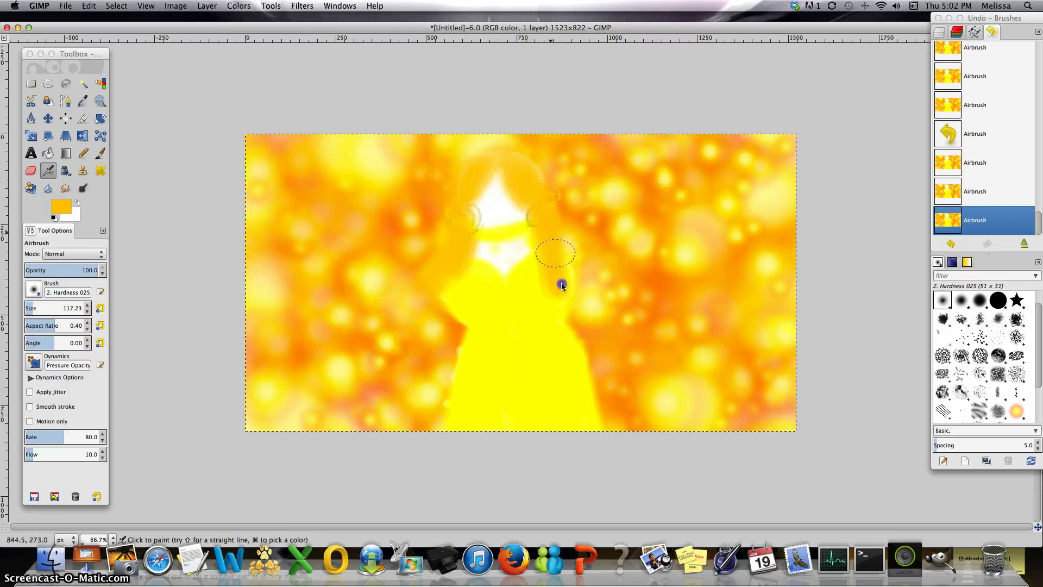
Add a final golden orange stroke at the crown of the hair and set the foreground color to golden yellow ffe218
mouse_move(496, 153)
mouse_down()
mouse_move(477, 163)
mouse_move(508, 158)
mouse_up()
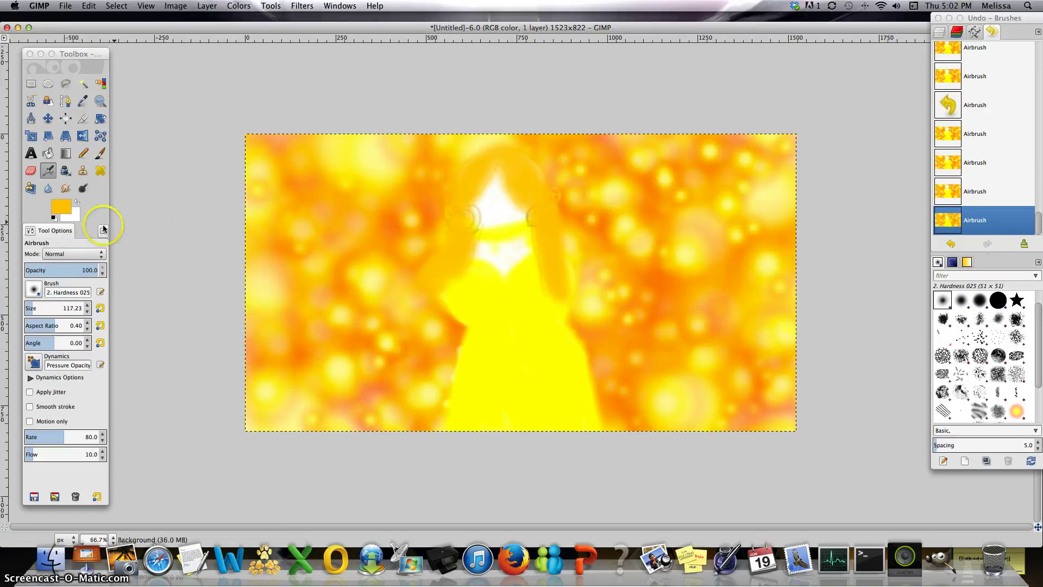
click(61, 207)
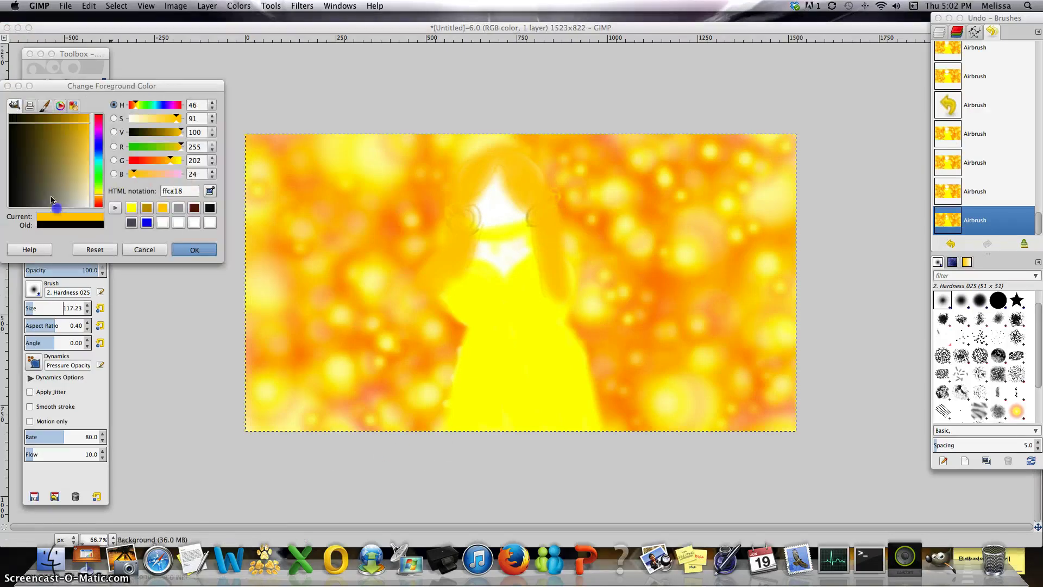
click(146, 208)
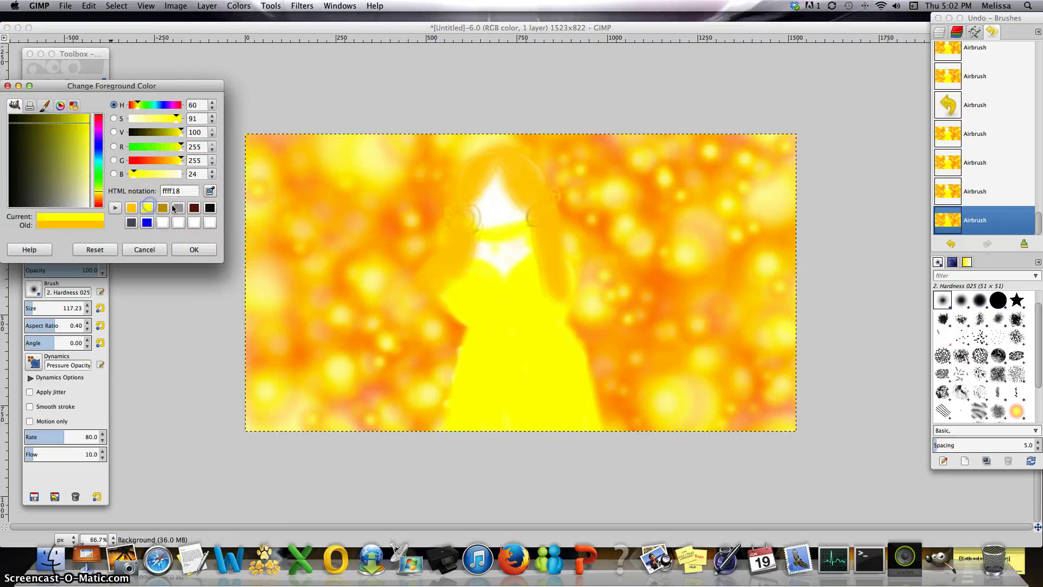
click(178, 160)
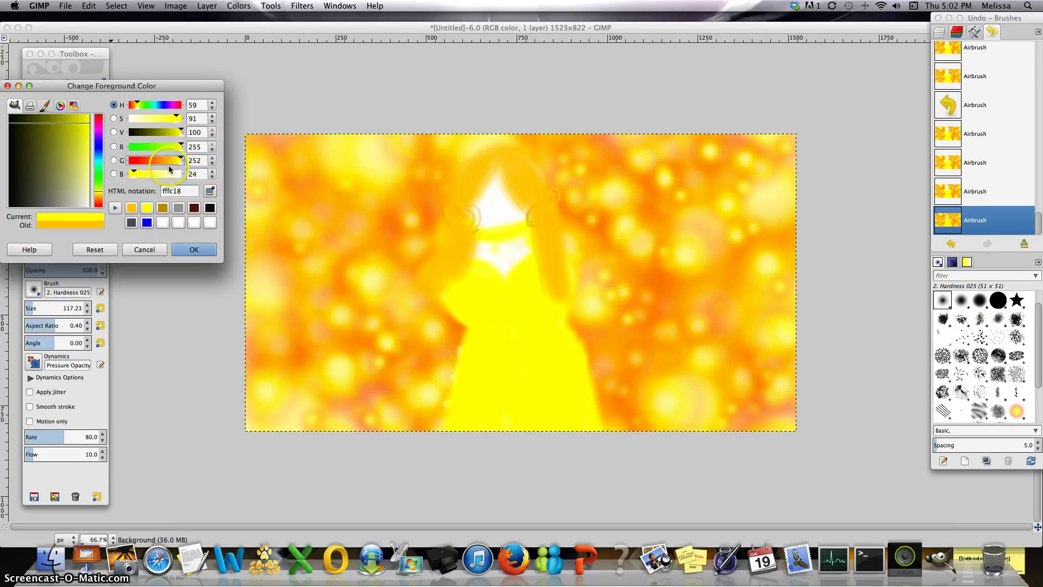
click(176, 160)
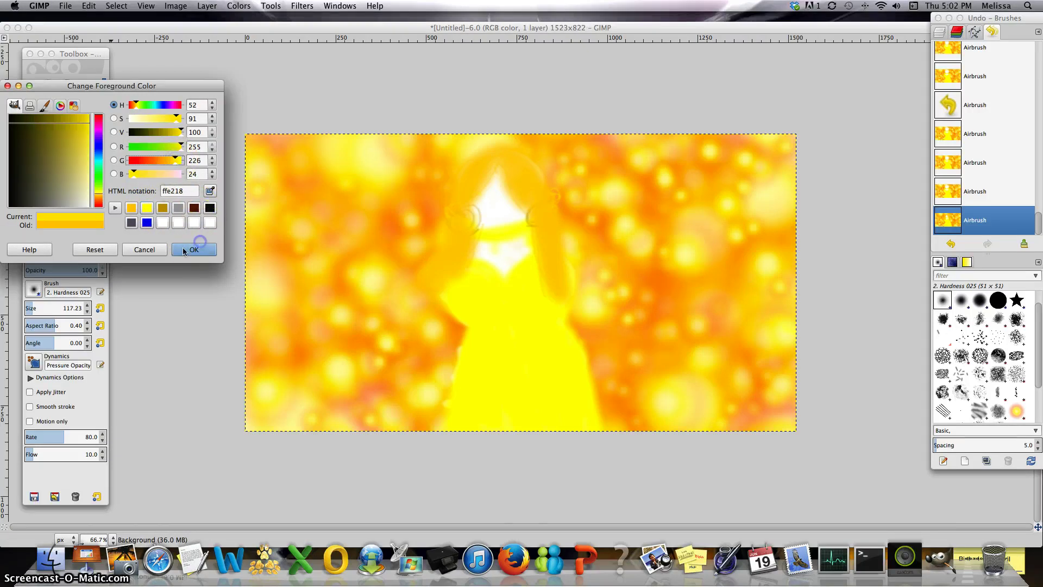
click(195, 250)
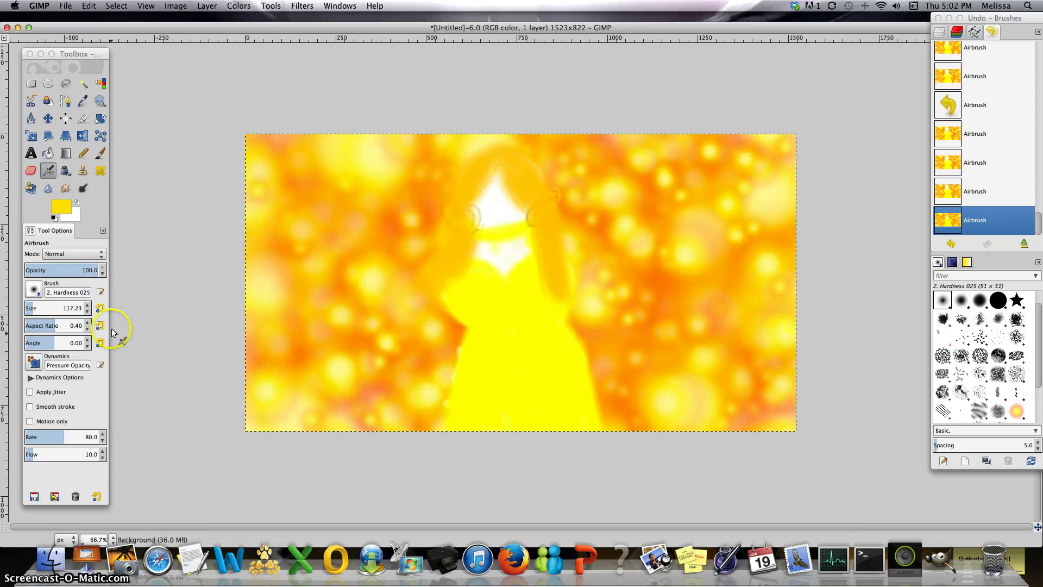
Reduce the airbrush size to 22.23 and paint thin golden yellow lines along the dress collar and neckline
click(85, 312)
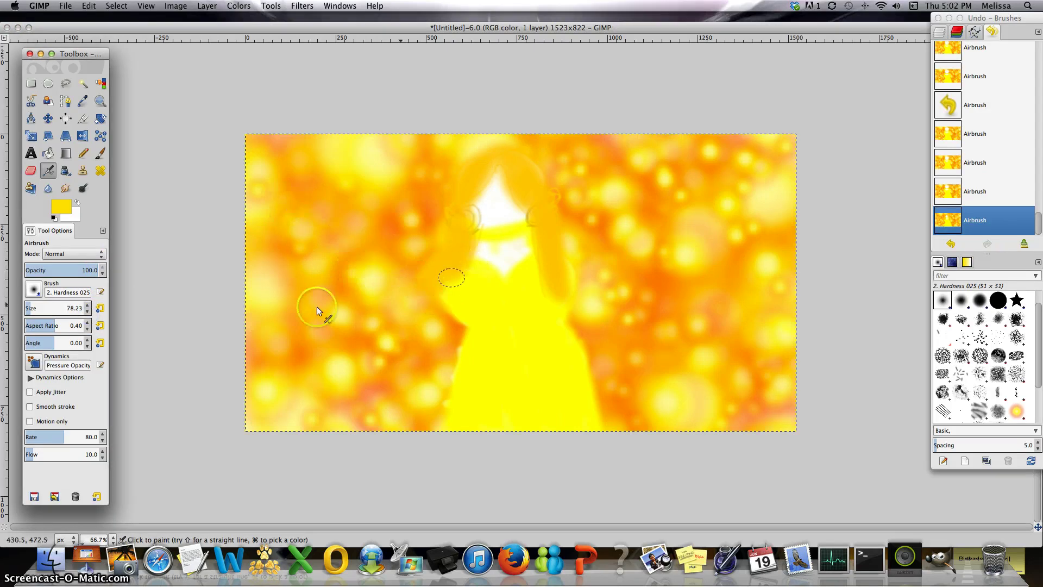
click(88, 313)
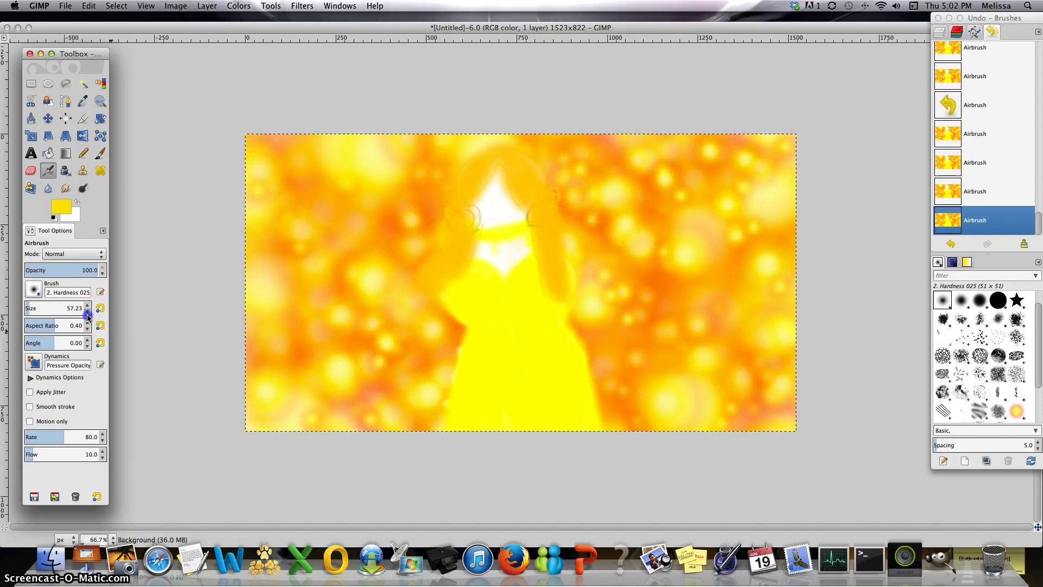
click(87, 318)
mouse_move(476, 257)
mouse_down()
mouse_move(506, 284)
mouse_move(470, 260)
mouse_move(506, 278)
mouse_move(535, 253)
mouse_move(507, 278)
mouse_move(532, 248)
mouse_move(521, 234)
mouse_move(480, 245)
mouse_move(520, 235)
mouse_up()
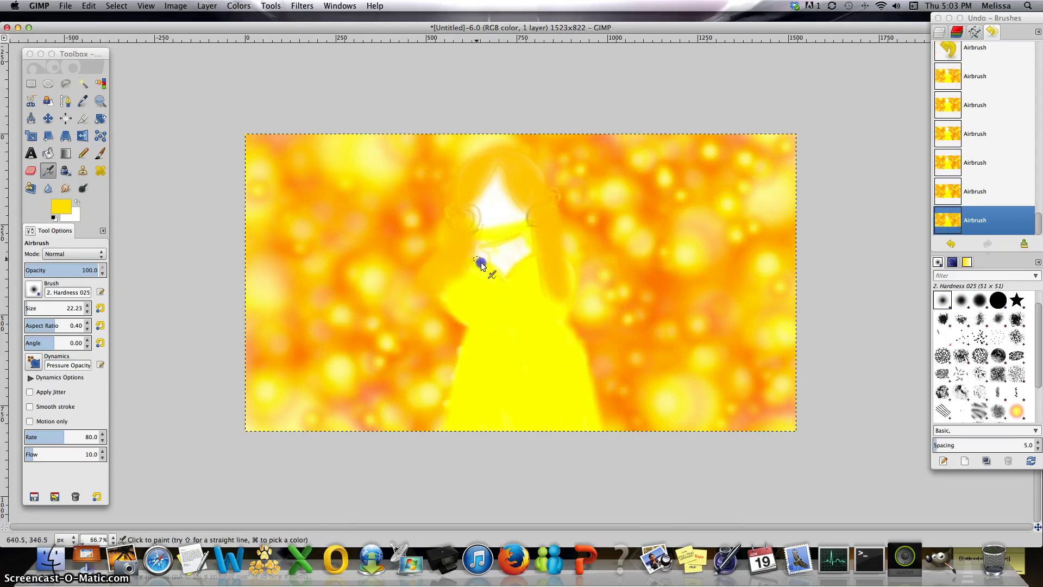
drag(499, 273, 480, 243)
drag(511, 279, 509, 278)
Outline both side edges of the skirt with thin golden yellow strokes from the waist down to the hem
drag(463, 325, 456, 446)
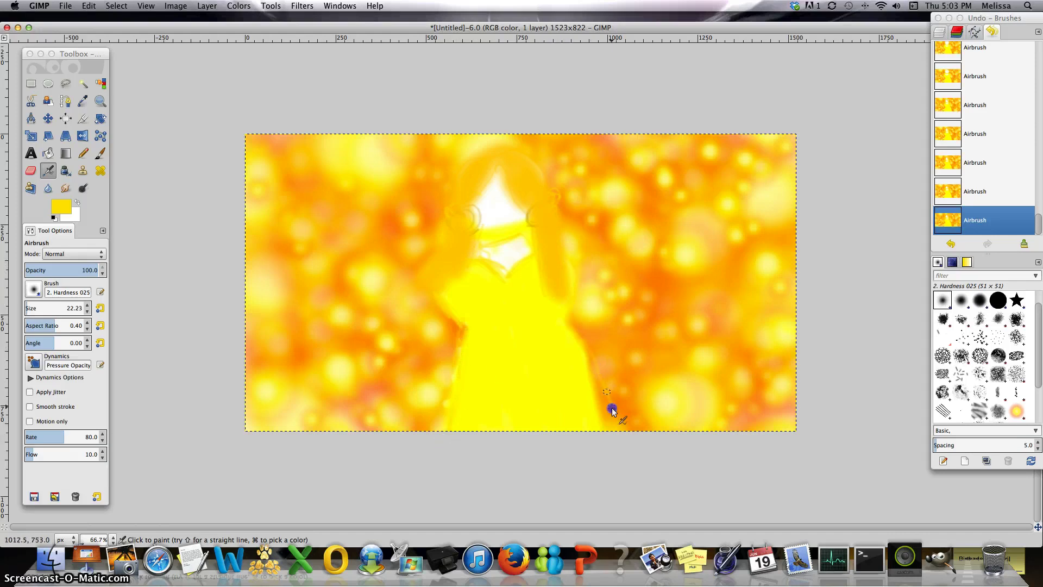
drag(612, 408, 613, 410)
drag(591, 342, 610, 424)
drag(595, 360, 616, 427)
Try fold strokes down the middle of the skirt, and revert to an earlier airbrush stroke in the undo history
mouse_move(507, 330)
mouse_down()
mouse_move(532, 418)
mouse_move(471, 375)
mouse_move(508, 321)
mouse_move(473, 273)
mouse_move(558, 374)
mouse_move(551, 317)
mouse_move(525, 295)
mouse_move(493, 301)
mouse_move(500, 383)
mouse_up()
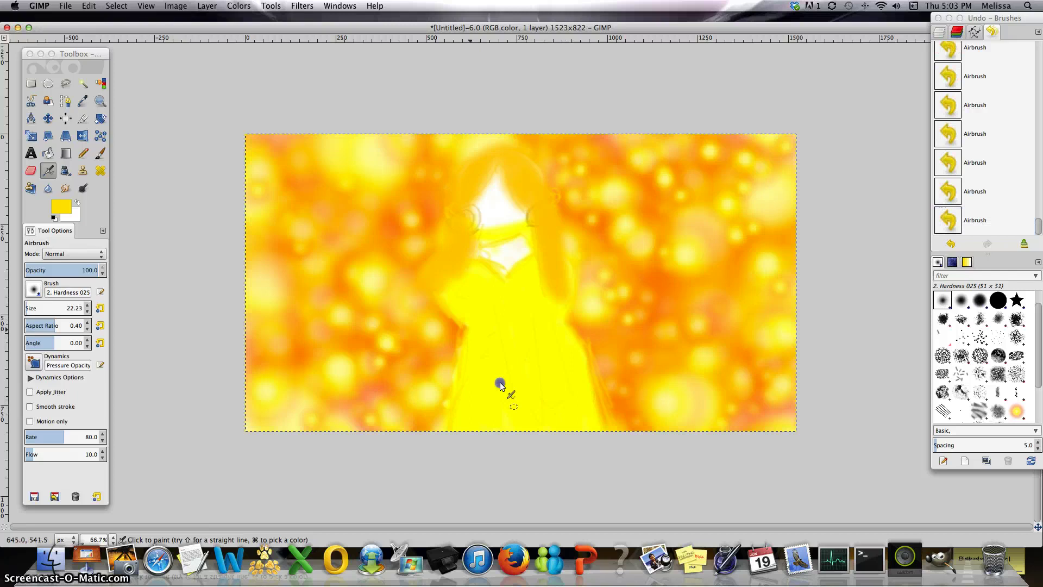
click(995, 139)
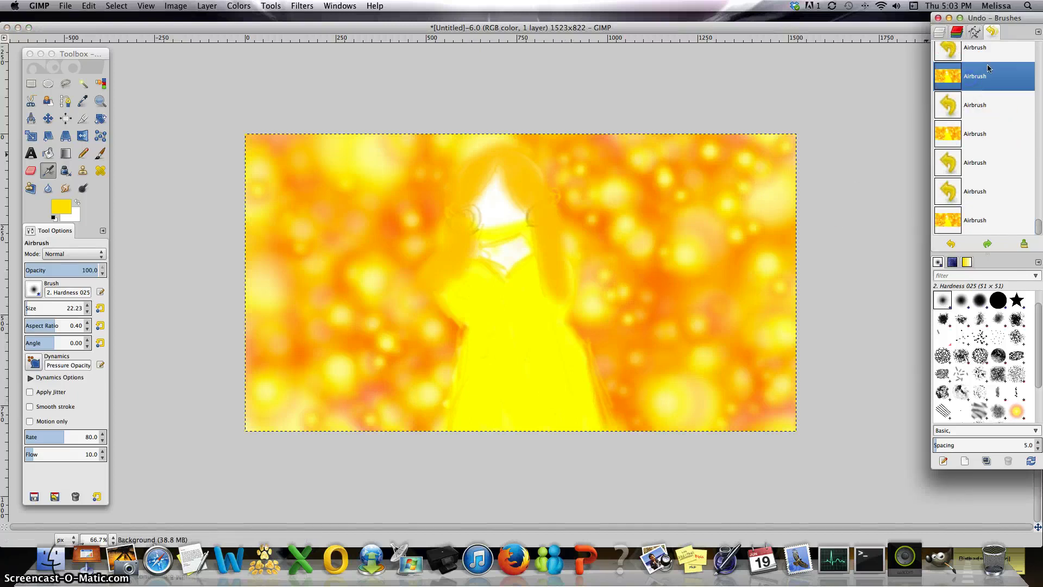
click(988, 56)
click(1039, 75)
click(999, 108)
click(1000, 64)
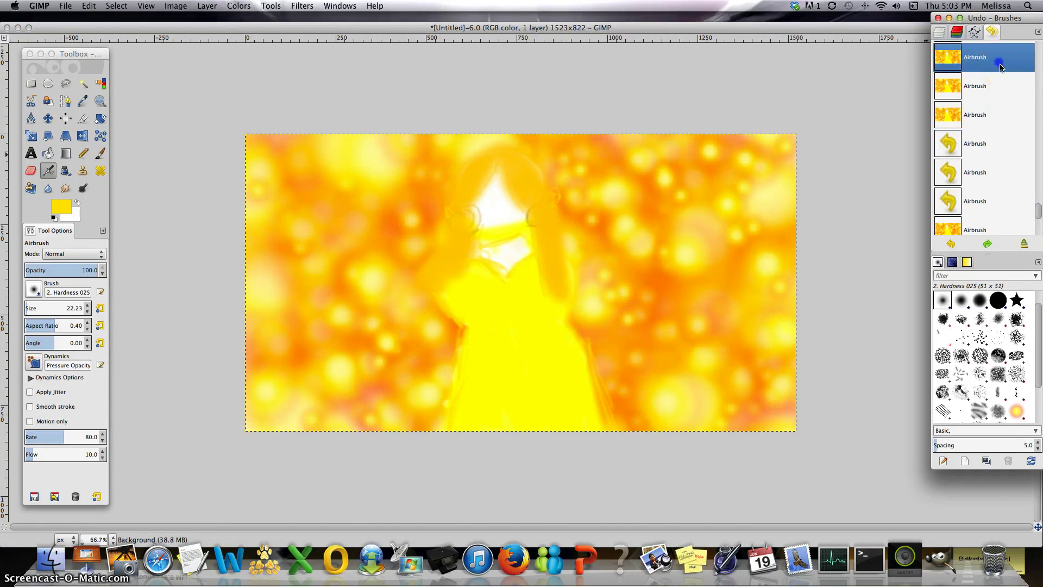
Scatter short golden yellow airbrush strokes across the skirt from the waist to the hem as fabric texture
click(519, 361)
click(571, 376)
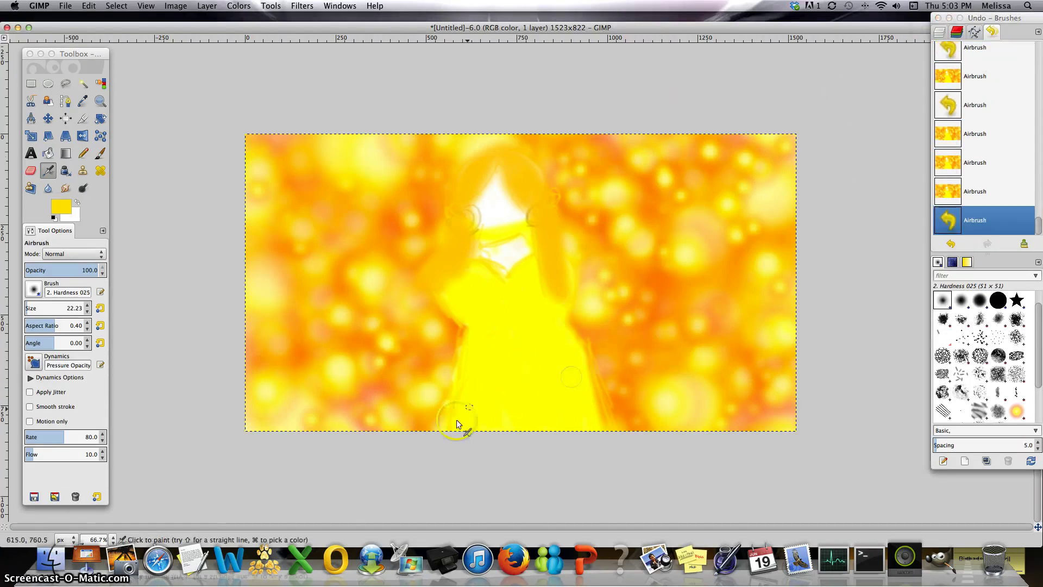
mouse_move(559, 396)
mouse_down()
mouse_move(555, 361)
mouse_move(538, 346)
mouse_move(565, 348)
mouse_up()
click(489, 326)
click(451, 290)
mouse_move(555, 415)
mouse_down()
mouse_move(588, 401)
mouse_move(523, 396)
mouse_move(561, 355)
mouse_up()
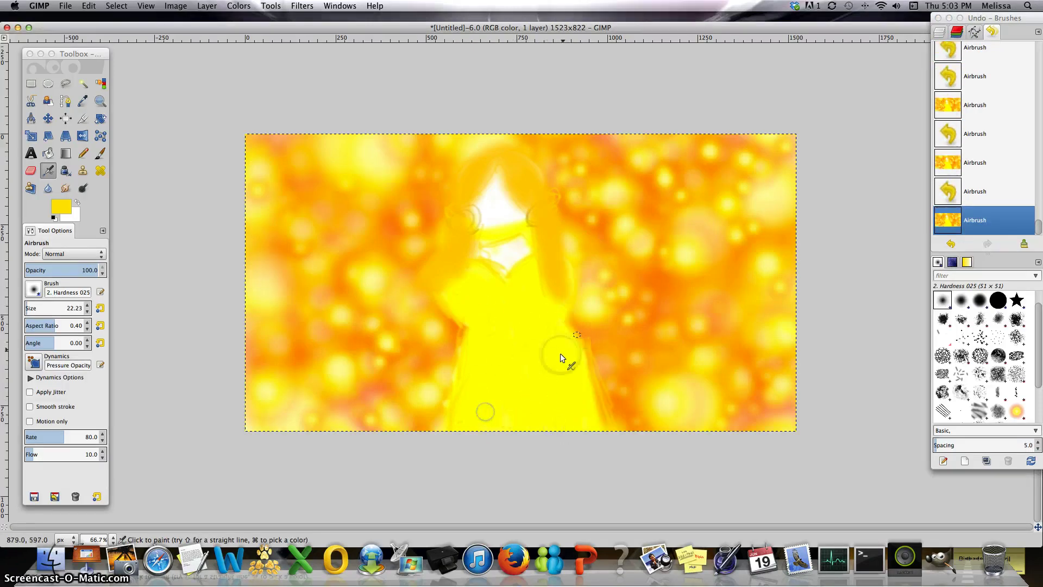
click(519, 410)
click(492, 332)
click(525, 321)
click(496, 380)
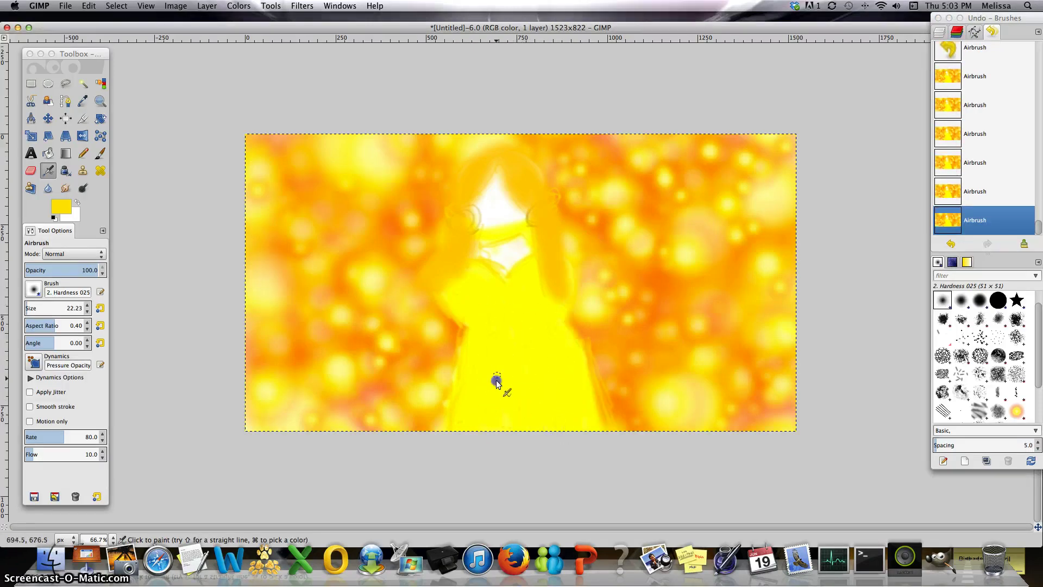
click(465, 414)
click(515, 423)
click(547, 333)
click(517, 304)
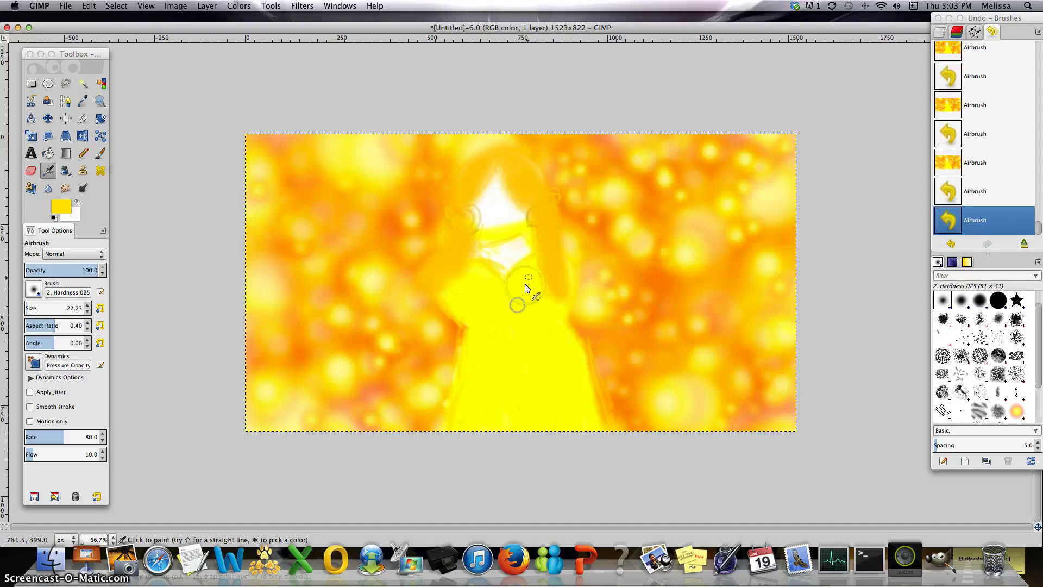
Add short golden yellow airbrush strokes over the bodice below the neckline
click(558, 302)
click(493, 302)
click(476, 289)
click(481, 298)
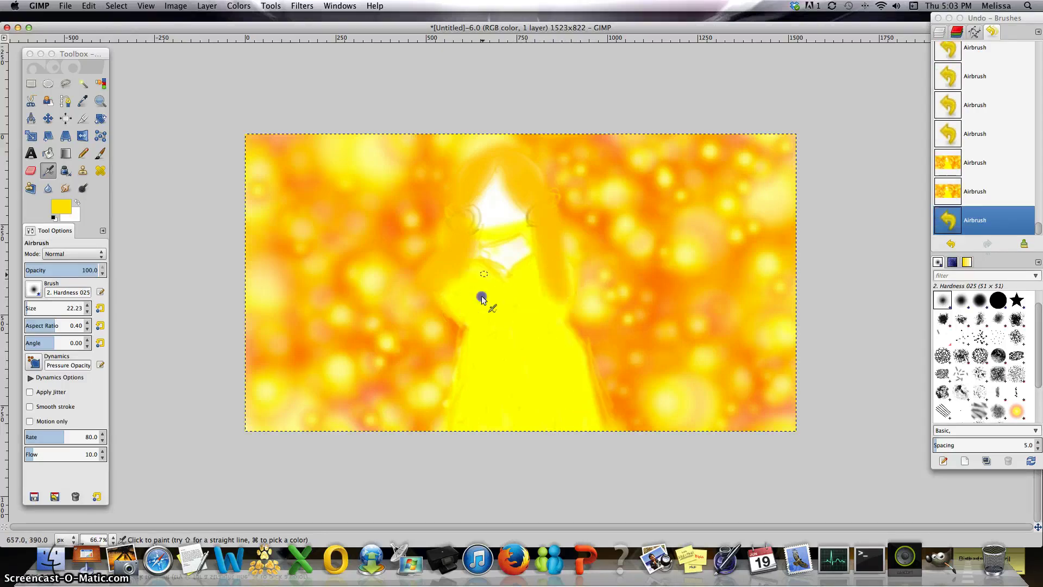
click(493, 303)
click(543, 286)
click(487, 296)
click(468, 292)
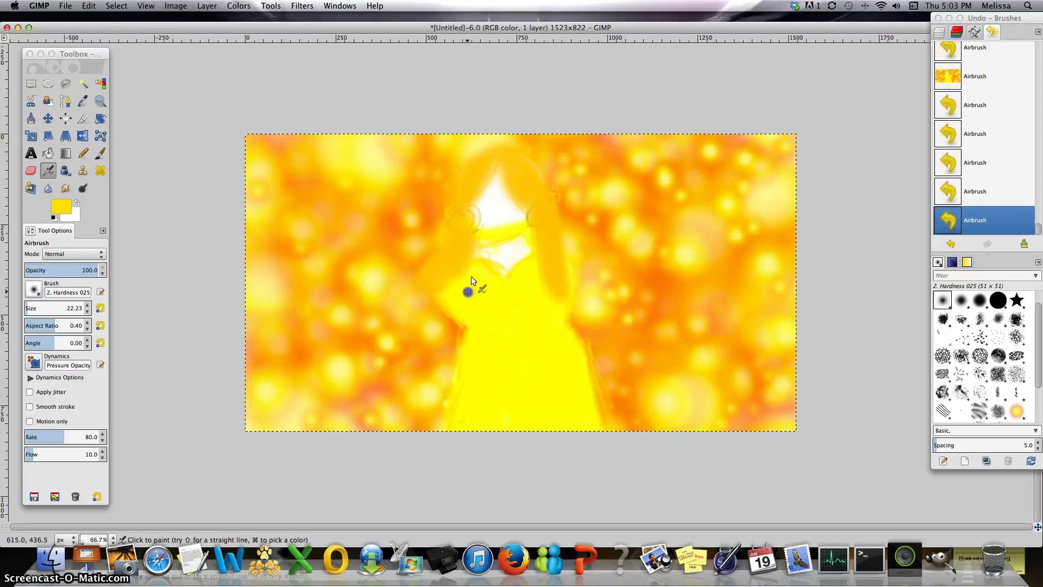
click(536, 258)
Build up the dress texture with more short golden yellow strokes over both the skirt and the bodice
click(549, 425)
click(540, 386)
click(580, 406)
click(541, 345)
click(517, 352)
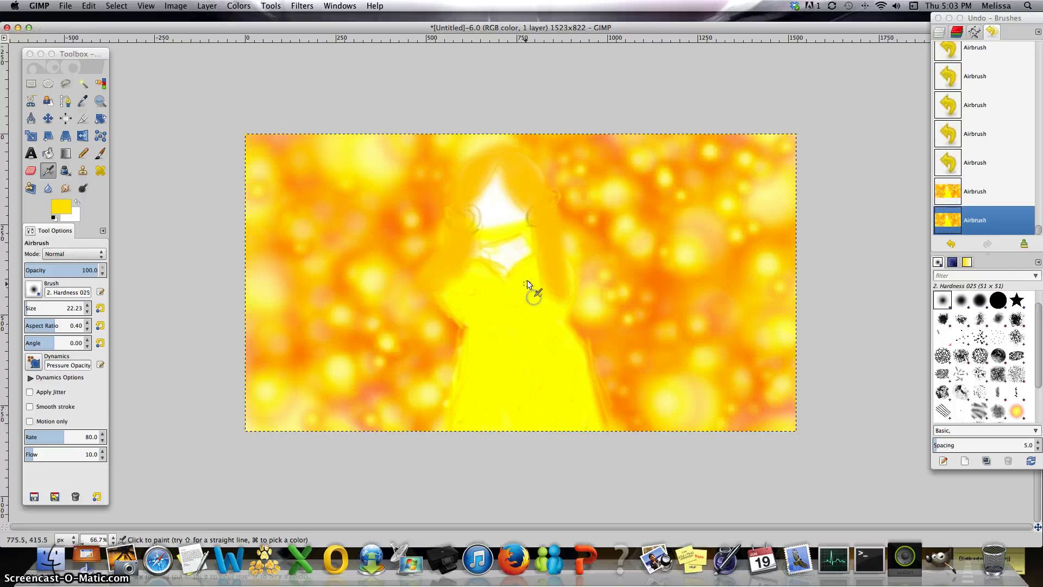
click(521, 282)
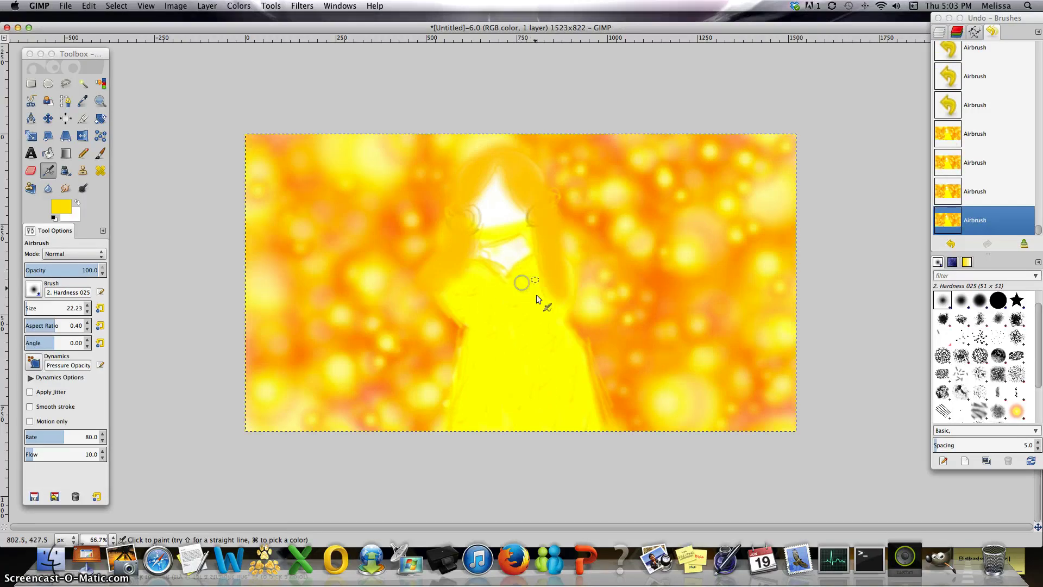
click(542, 326)
drag(503, 368, 495, 381)
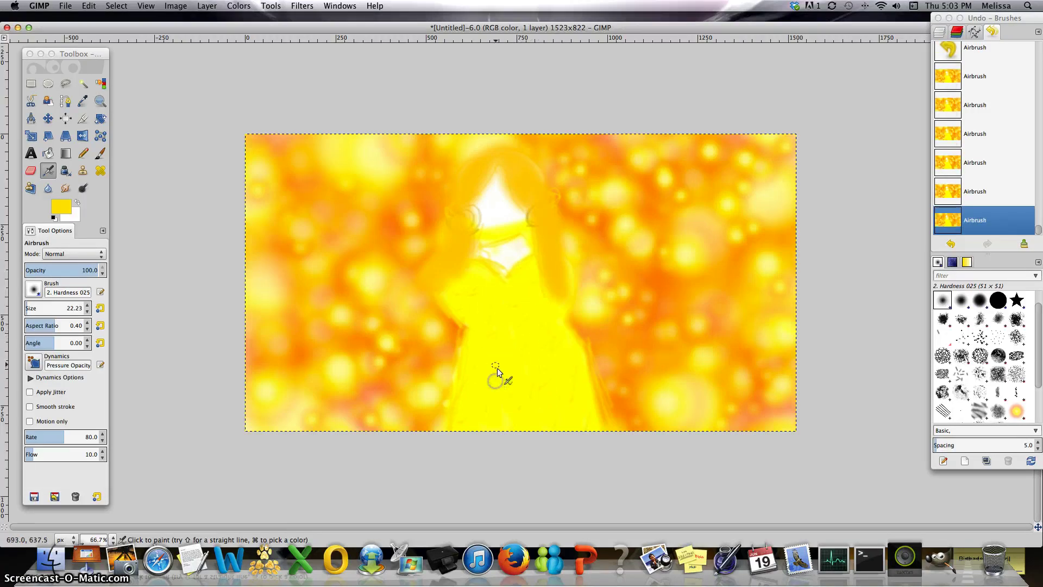
click(478, 389)
click(582, 431)
click(549, 381)
click(524, 326)
click(526, 309)
click(539, 288)
click(558, 273)
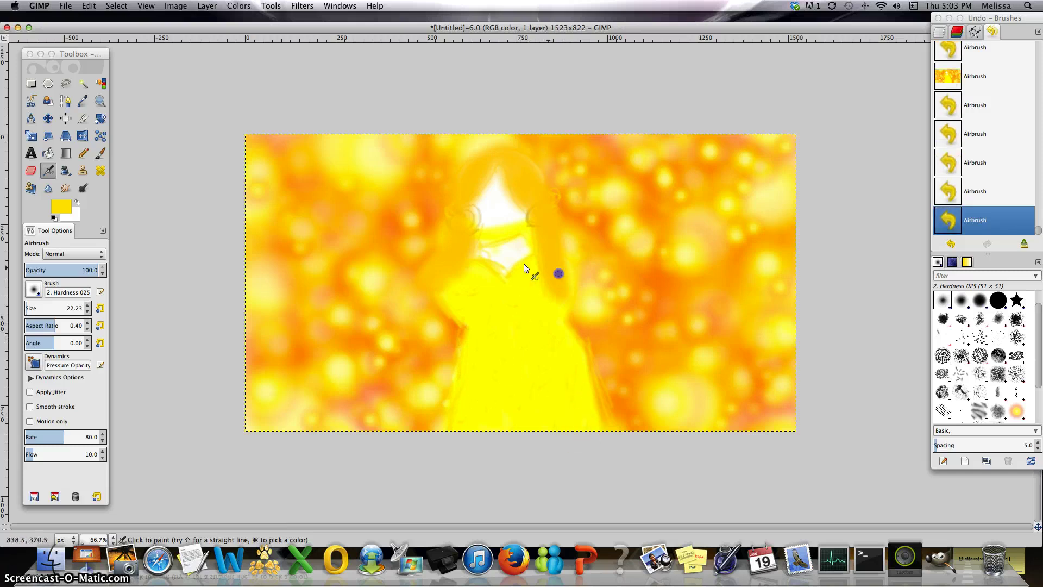
click(540, 283)
click(517, 277)
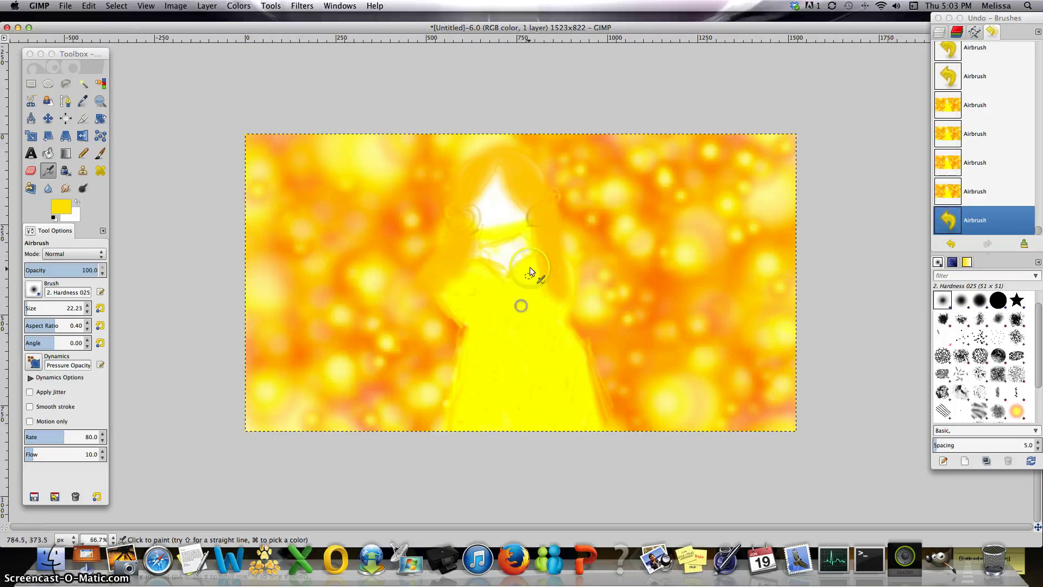
click(532, 275)
click(477, 424)
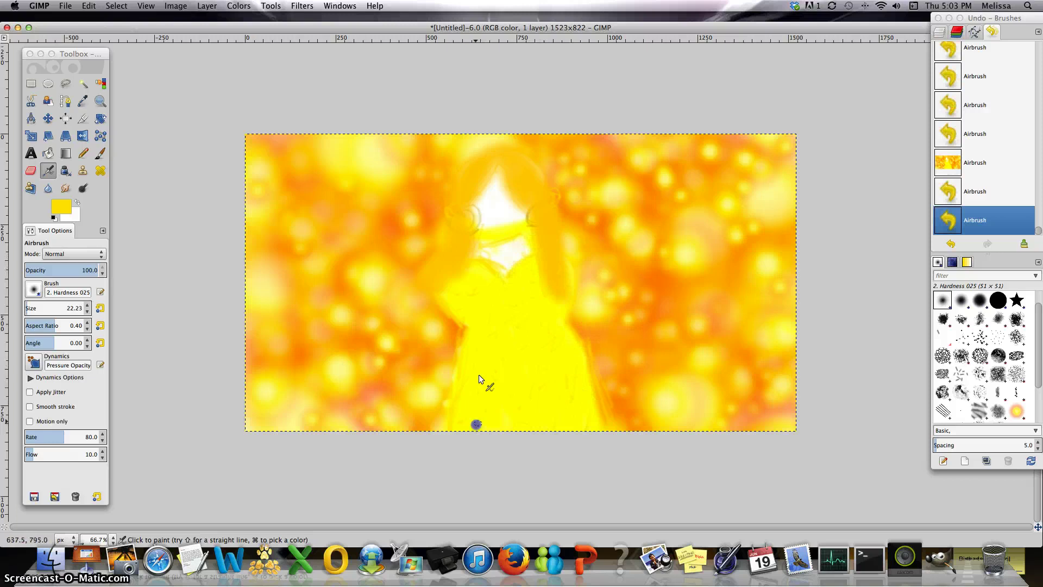
click(468, 361)
click(519, 291)
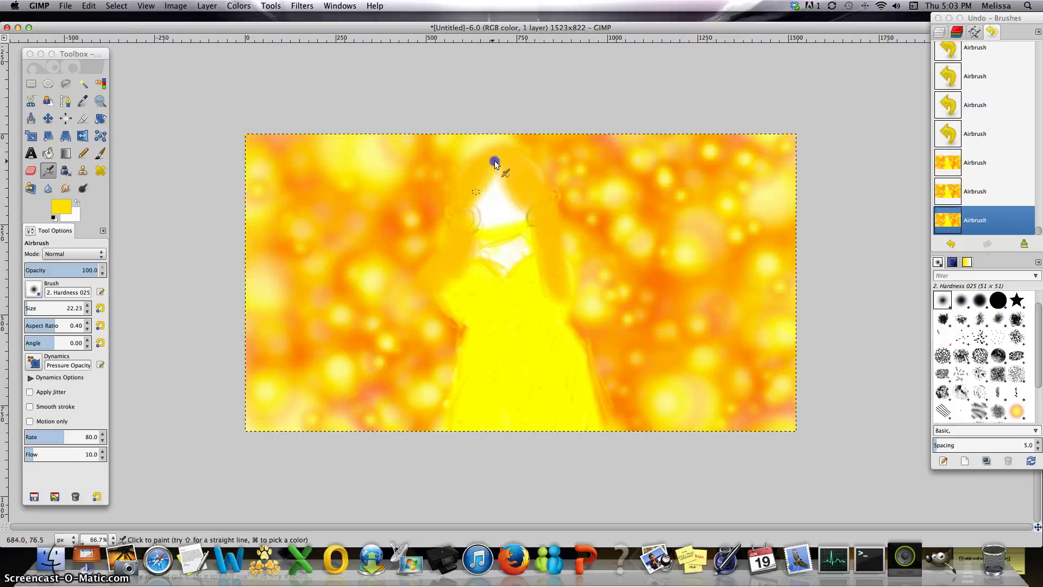
Paint thin golden yellow strands through the hair from the crown down both sides of the face
click(454, 239)
click(537, 186)
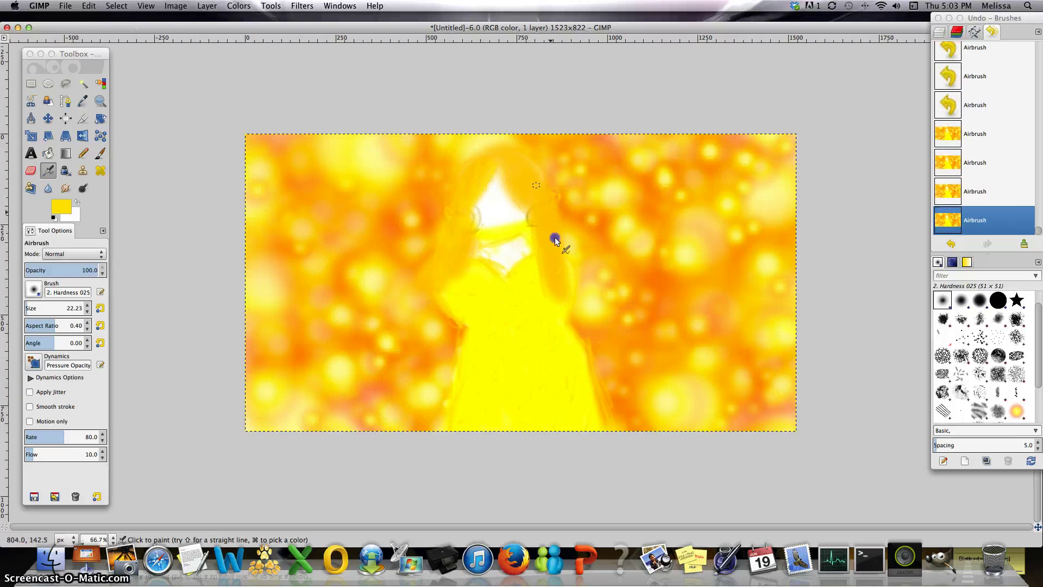
click(560, 247)
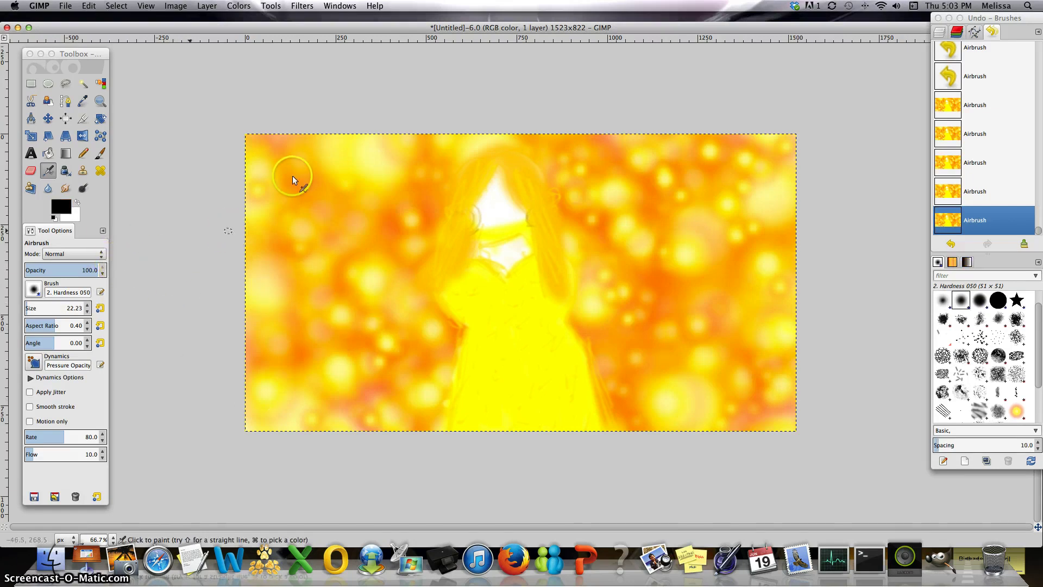
Switch to the Paintbrush and mix an olive green background color
click(101, 154)
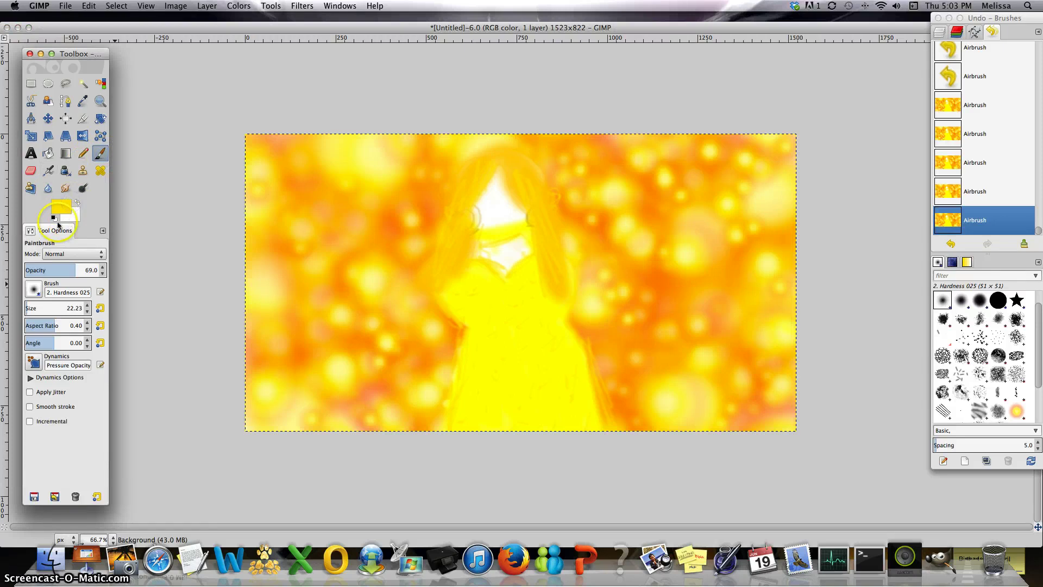
click(58, 222)
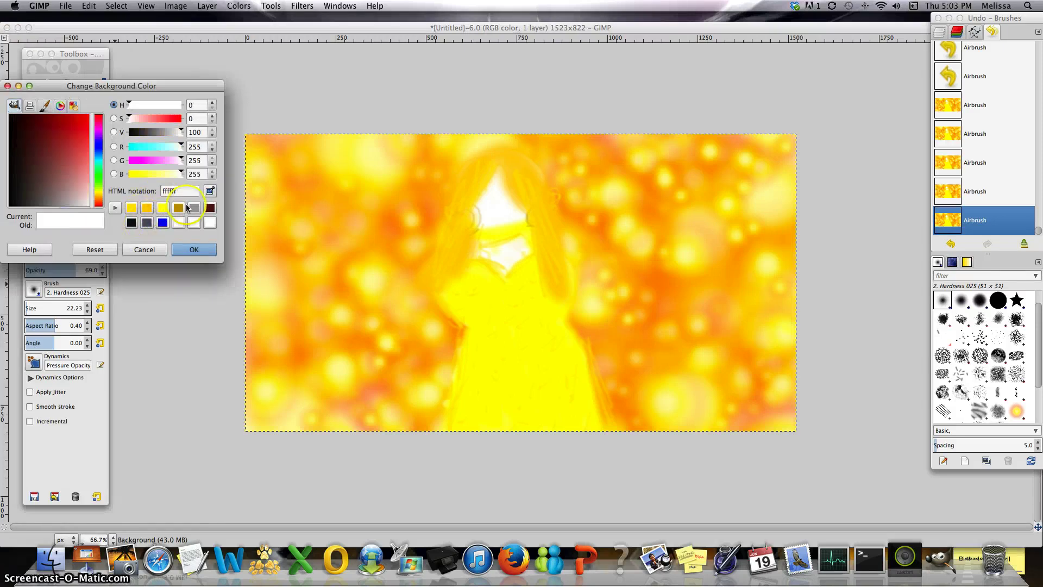
click(134, 175)
click(167, 135)
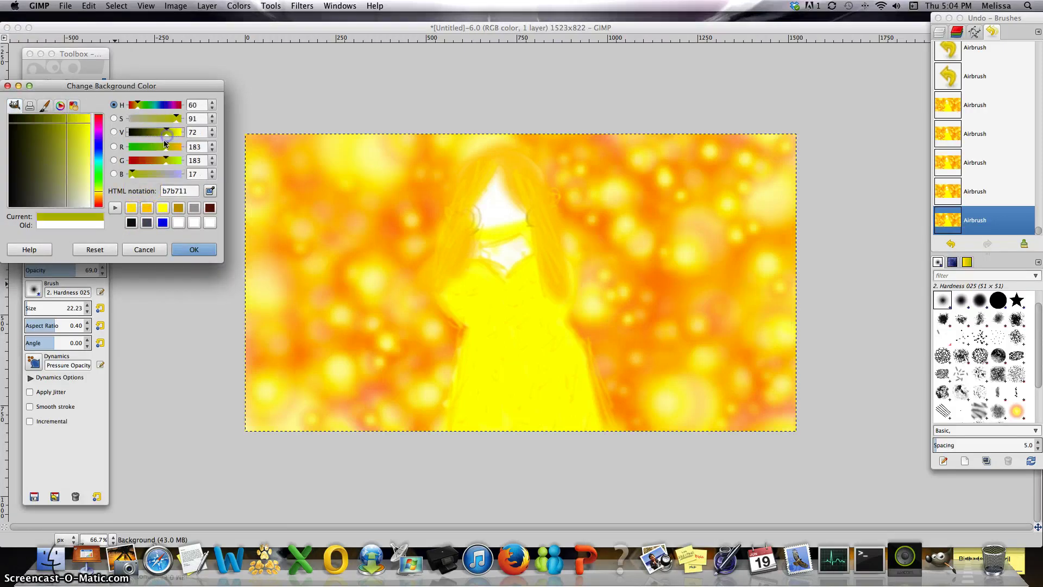
click(174, 152)
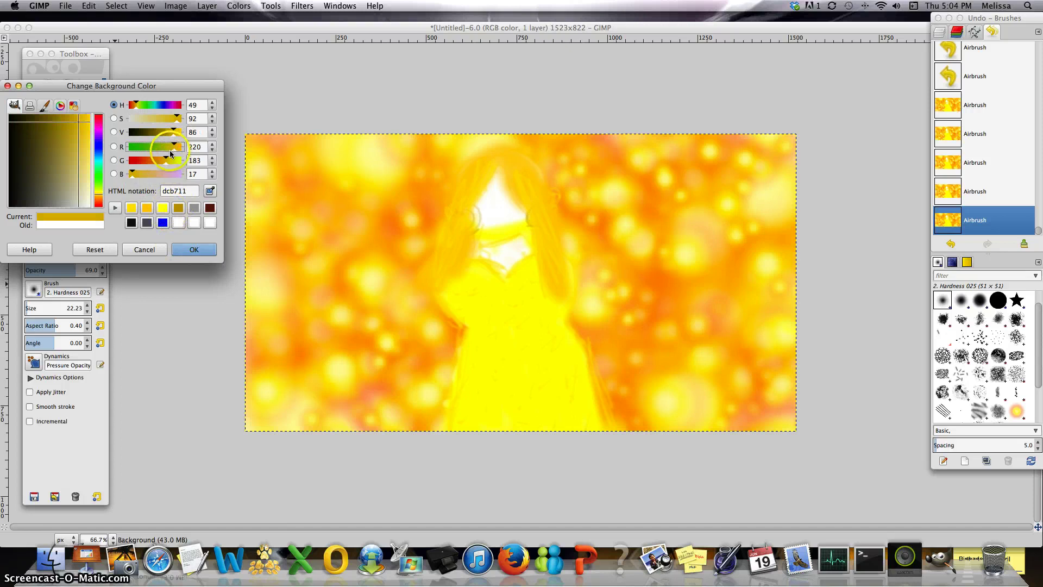
drag(169, 150, 161, 150)
click(194, 250)
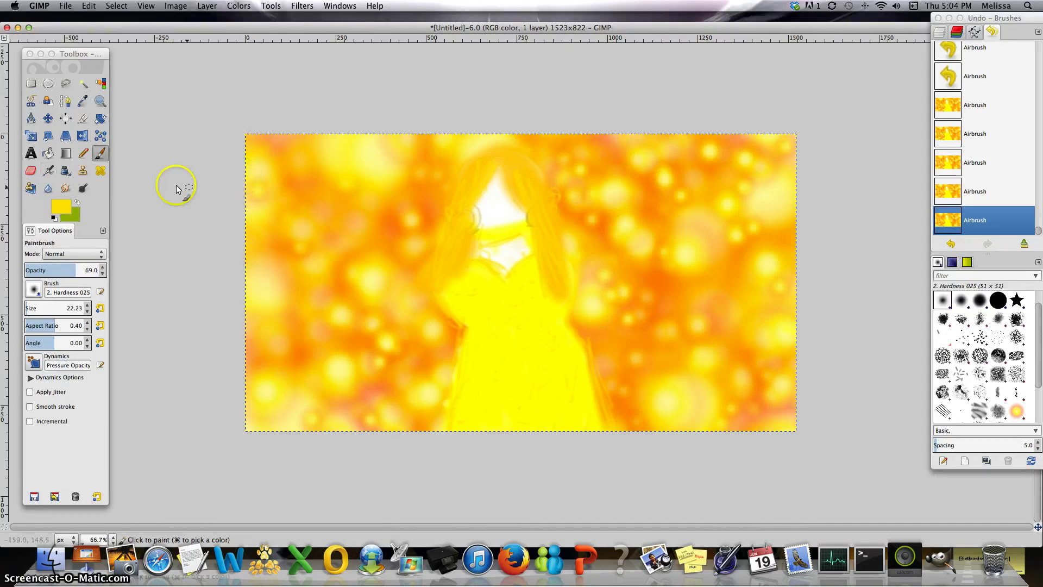
Make olive green the foreground color and paint the word "Hold" over the background left of the figure's head
mouse_move(245, 174)
mouse_down()
mouse_move(276, 203)
mouse_move(291, 261)
mouse_up()
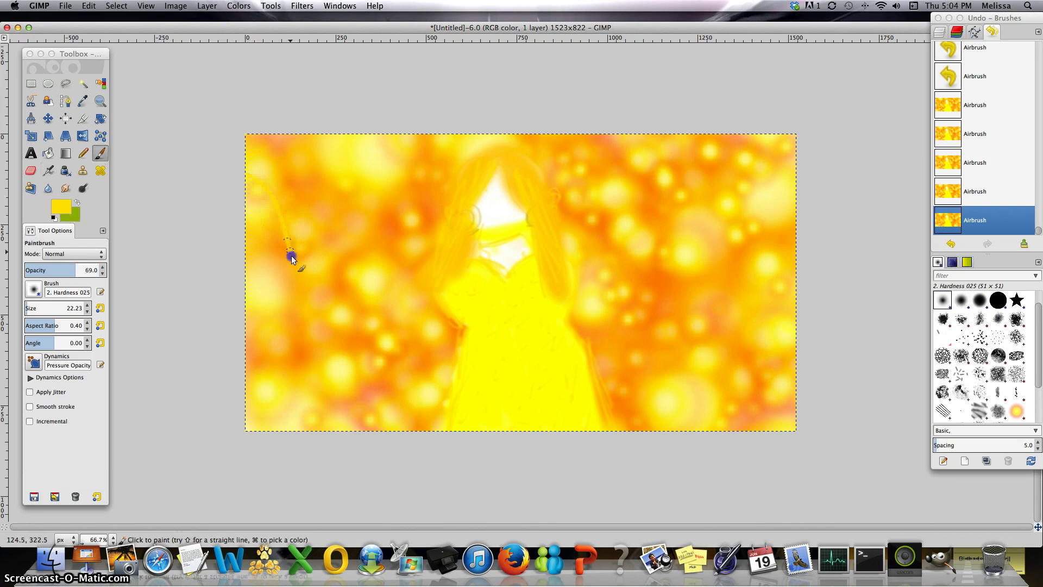
click(78, 203)
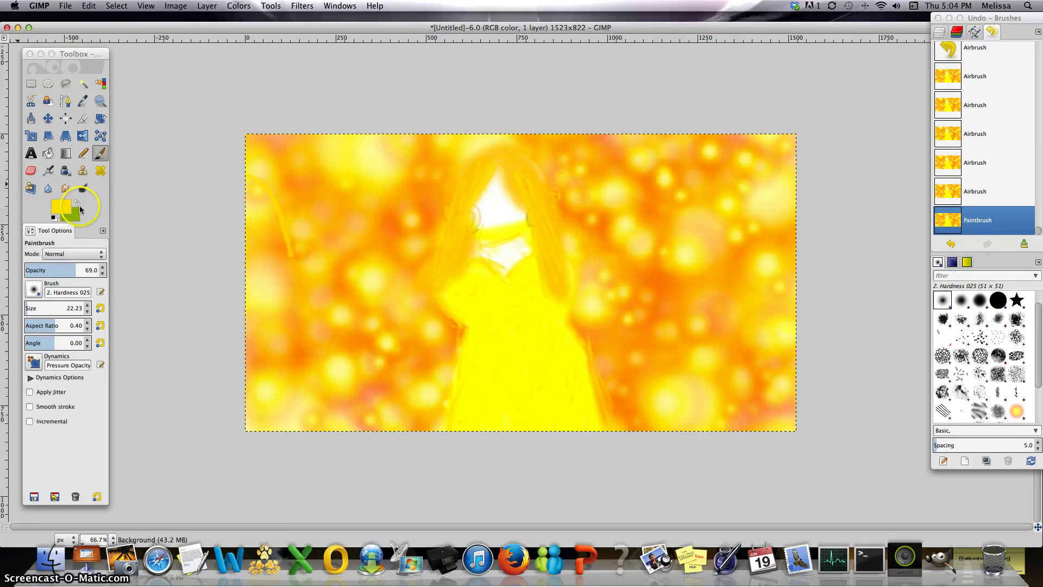
mouse_move(255, 174)
mouse_down()
mouse_move(272, 190)
mouse_move(298, 245)
mouse_up()
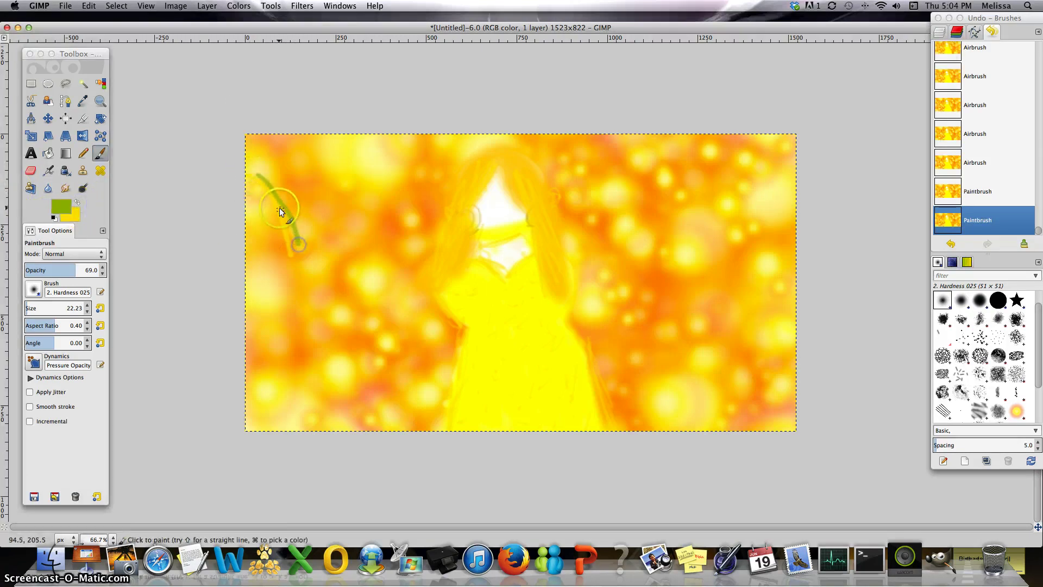
mouse_move(283, 207)
mouse_down()
mouse_move(294, 166)
mouse_move(326, 225)
mouse_move(326, 176)
mouse_move(343, 189)
mouse_up()
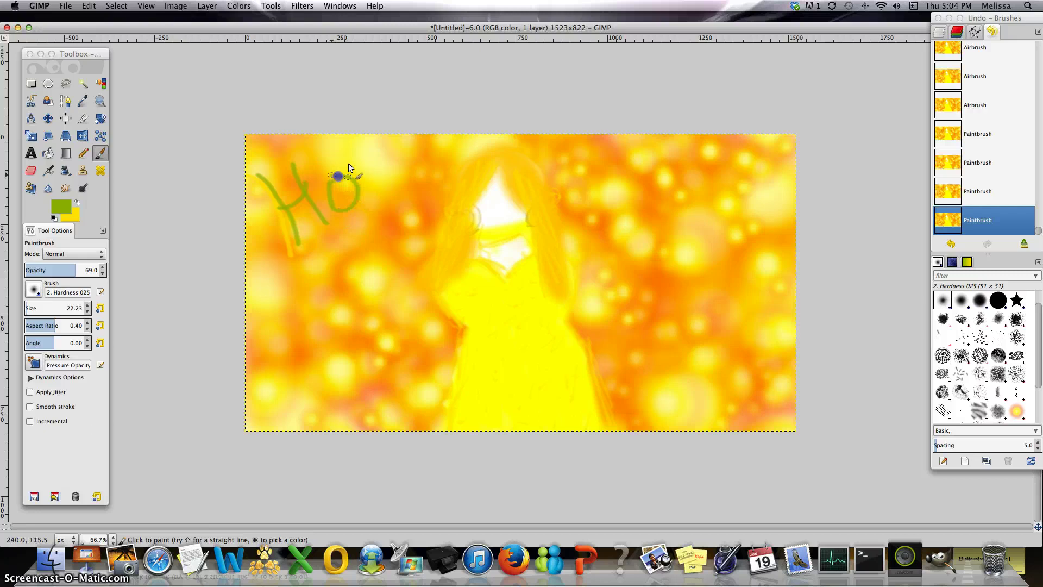
drag(365, 146, 387, 197)
drag(403, 133, 421, 182)
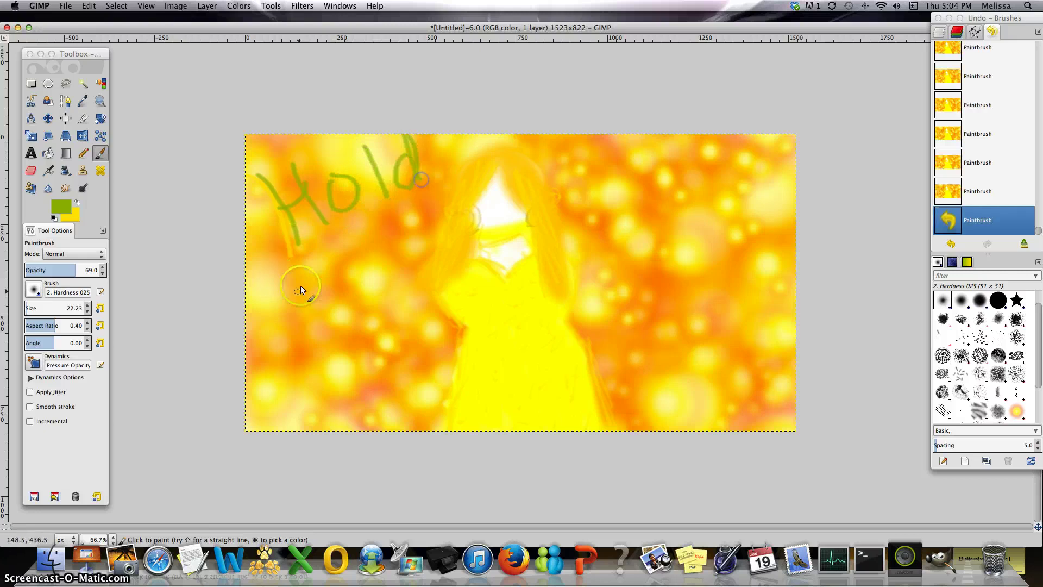
Step back the last strokes of "Hold", repaint its final letter, and paint "Meh" beneath the word
right_click(961, 209)
click(1001, 169)
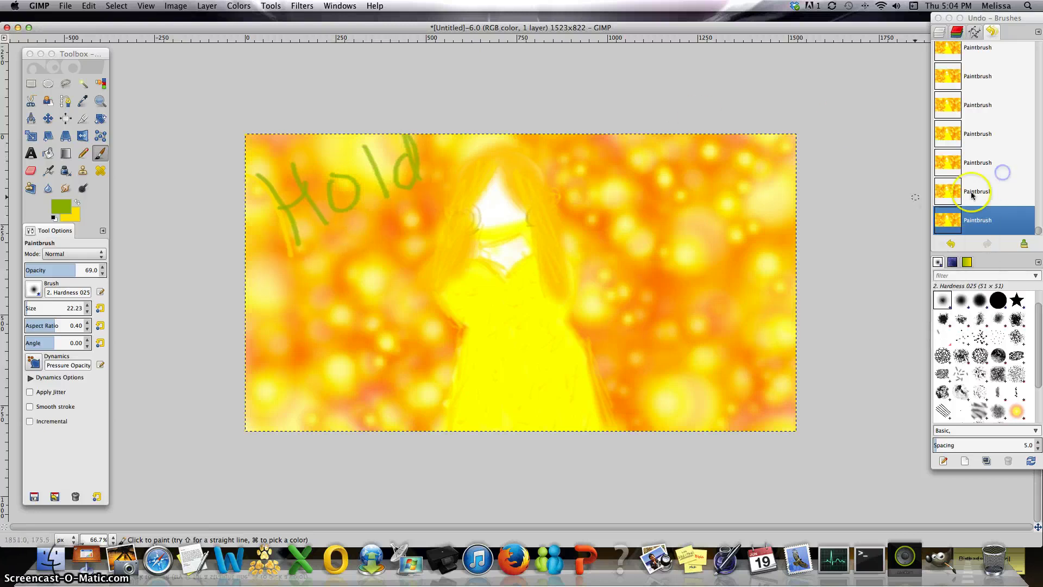
click(973, 192)
click(415, 163)
mouse_move(415, 163)
mouse_down()
mouse_move(403, 190)
mouse_move(419, 184)
mouse_move(405, 141)
mouse_move(430, 185)
mouse_up()
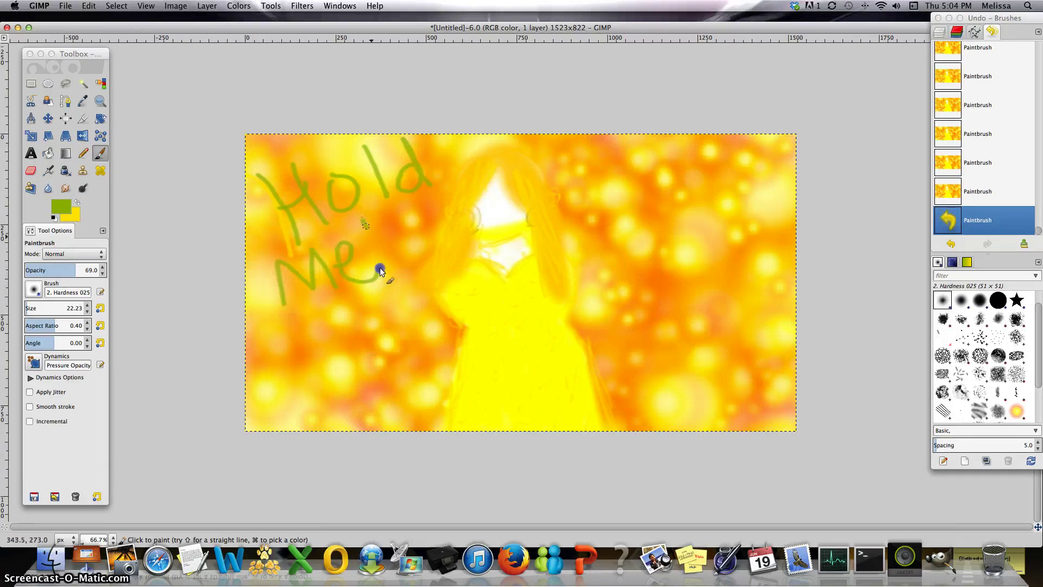
drag(412, 238, 403, 264)
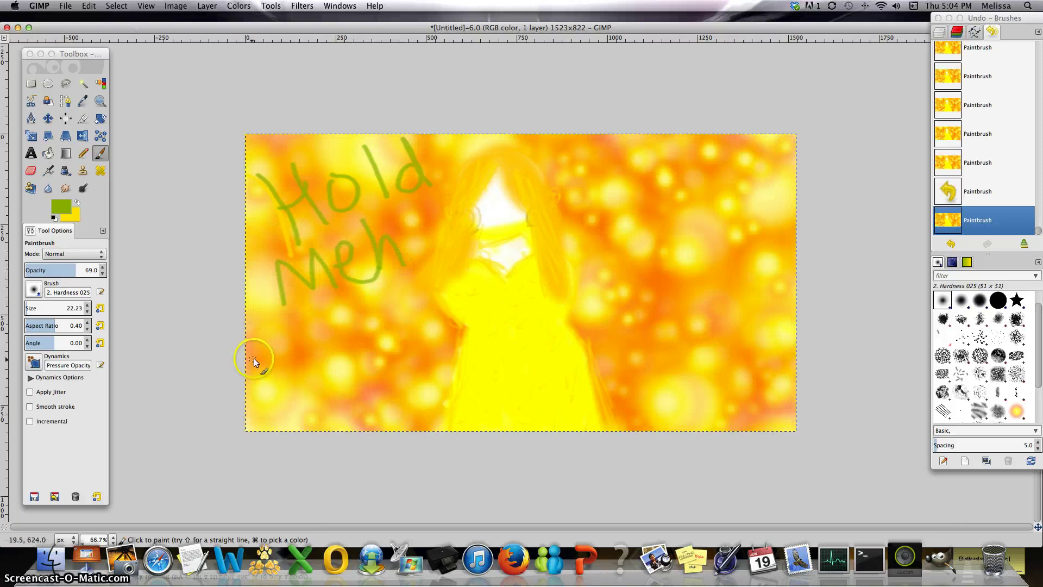
Paint the word "earings" in thin olive green strokes below "Meh"
mouse_move(260, 357)
mouse_down()
mouse_move(301, 350)
mouse_move(308, 325)
mouse_move(309, 361)
mouse_move(338, 347)
mouse_up()
drag(342, 312, 360, 310)
click(369, 305)
mouse_move(373, 317)
mouse_down()
mouse_move(374, 338)
mouse_move(403, 332)
mouse_up()
mouse_move(421, 304)
mouse_down()
mouse_move(425, 318)
mouse_move(402, 367)
mouse_up()
drag(451, 314, 430, 356)
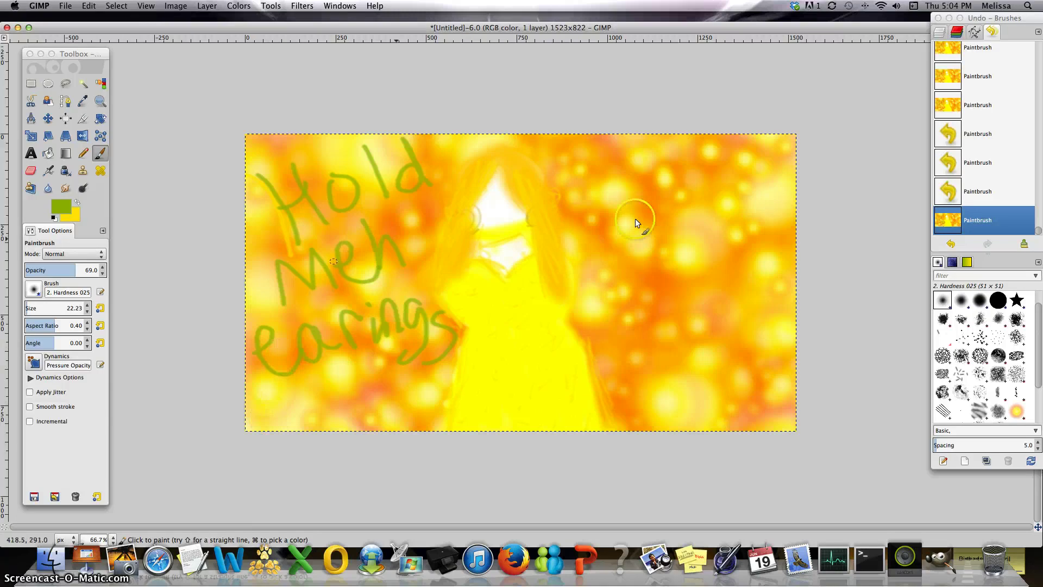
Step back through the undo history to remove the word "earings"
click(948, 131)
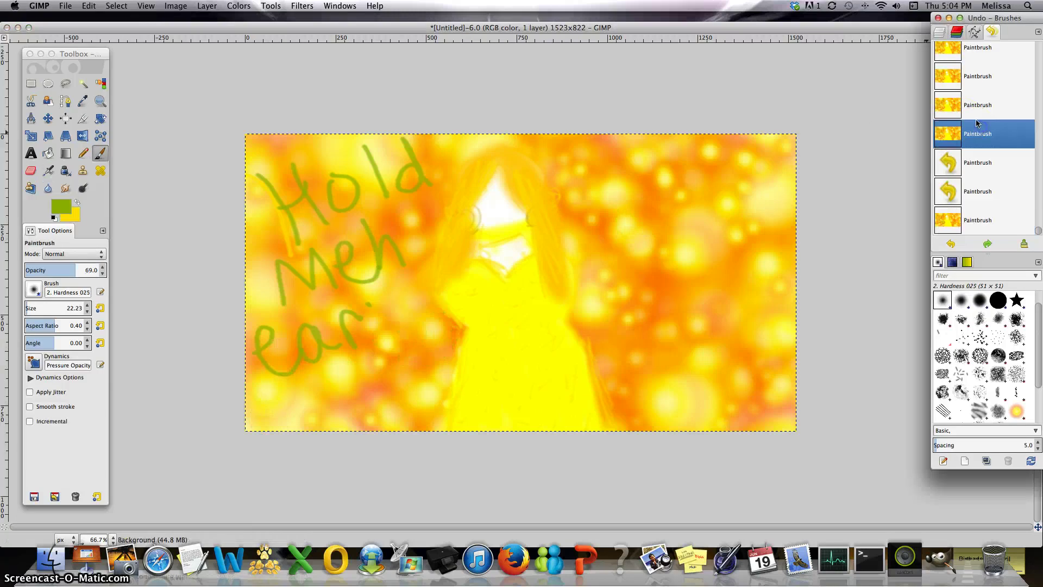
click(970, 70)
click(981, 56)
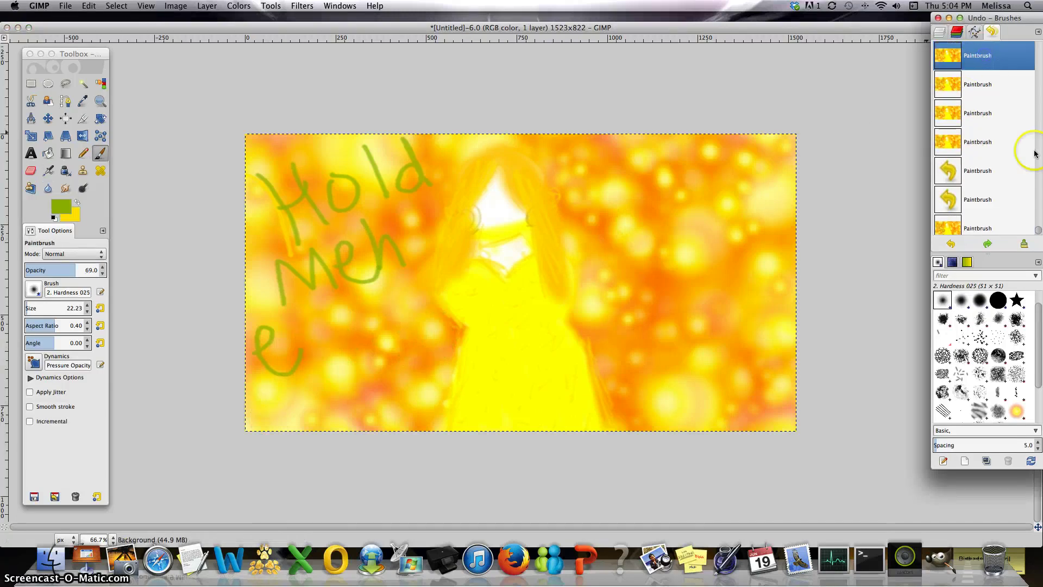
click(1038, 204)
click(999, 191)
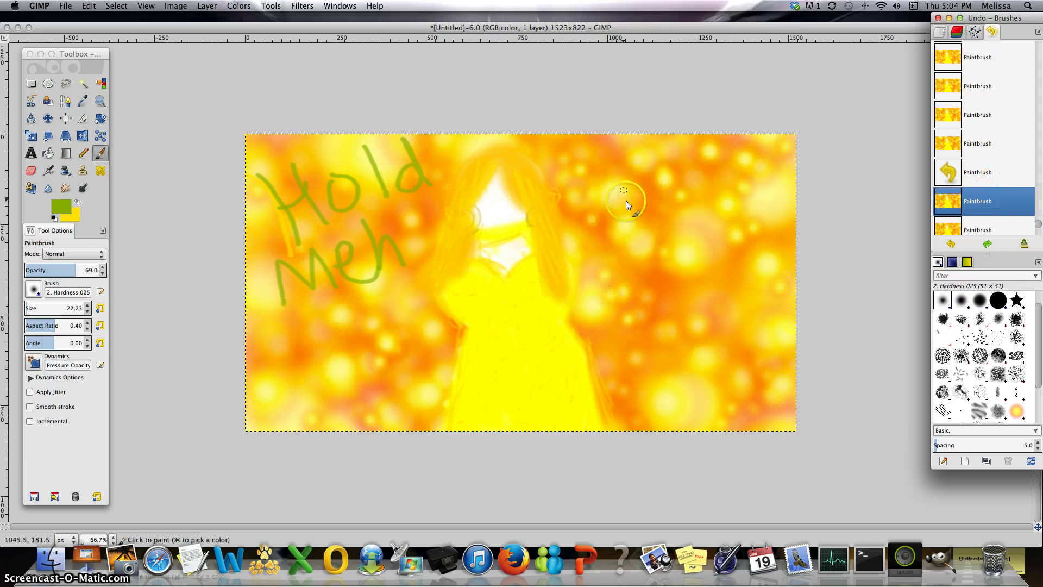
Try to paint "Ear" in olive green to the right of the figure, stepping back and restarting the "r"
mouse_move(602, 165)
mouse_down()
mouse_move(571, 184)
mouse_move(589, 251)
mouse_move(618, 234)
mouse_move(614, 205)
mouse_up()
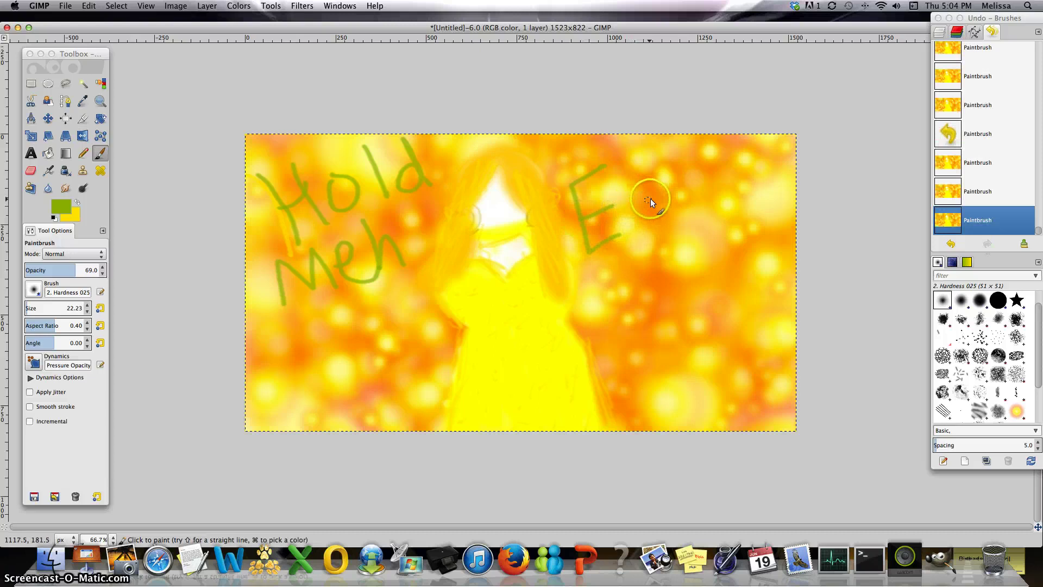
drag(679, 226, 680, 221)
drag(689, 209, 708, 216)
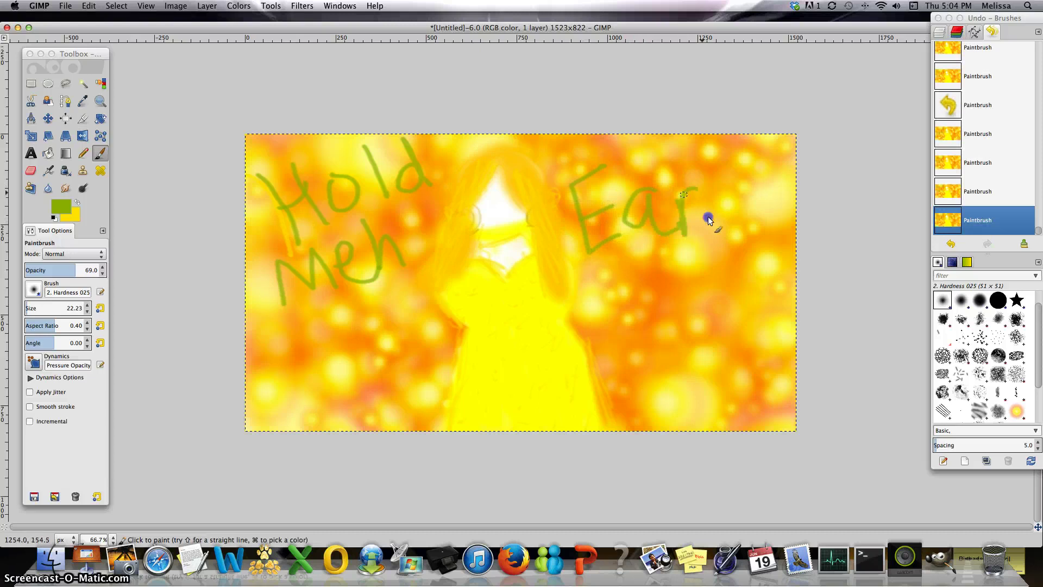
click(997, 200)
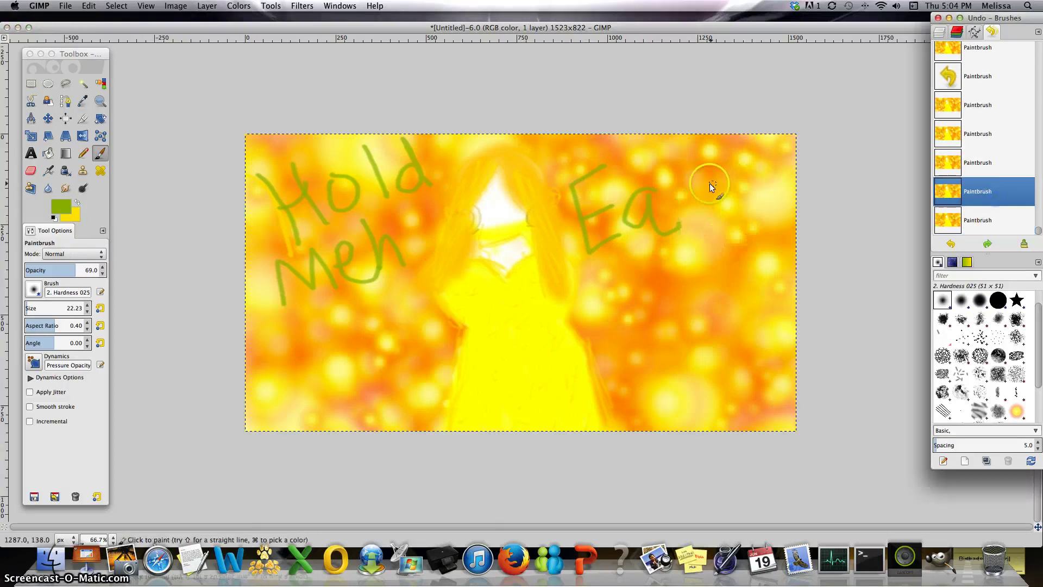
drag(689, 176, 686, 220)
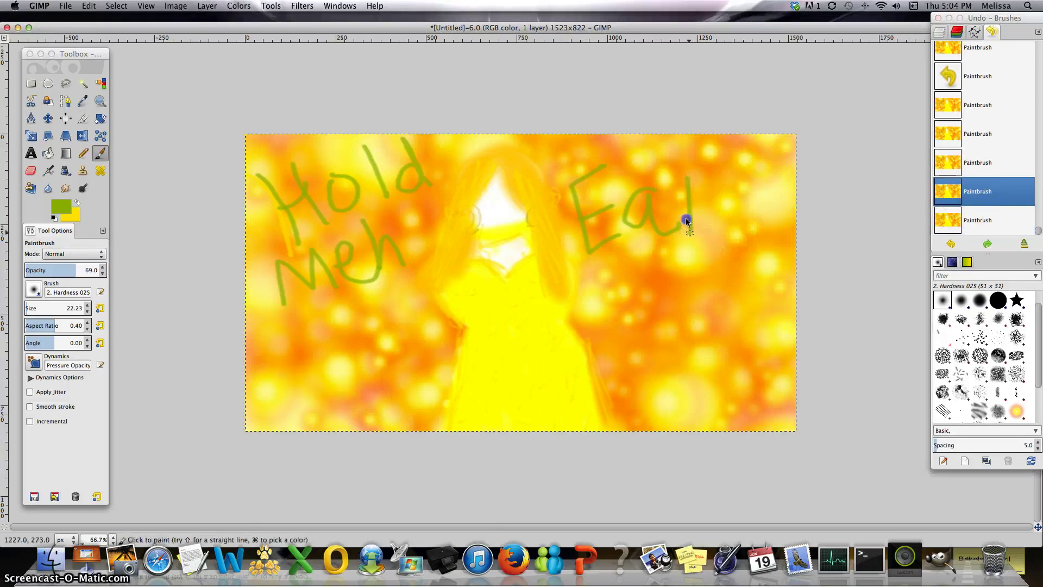
Undo all the "Ear" strokes to the right of the figure
click(993, 191)
click(1004, 162)
click(997, 133)
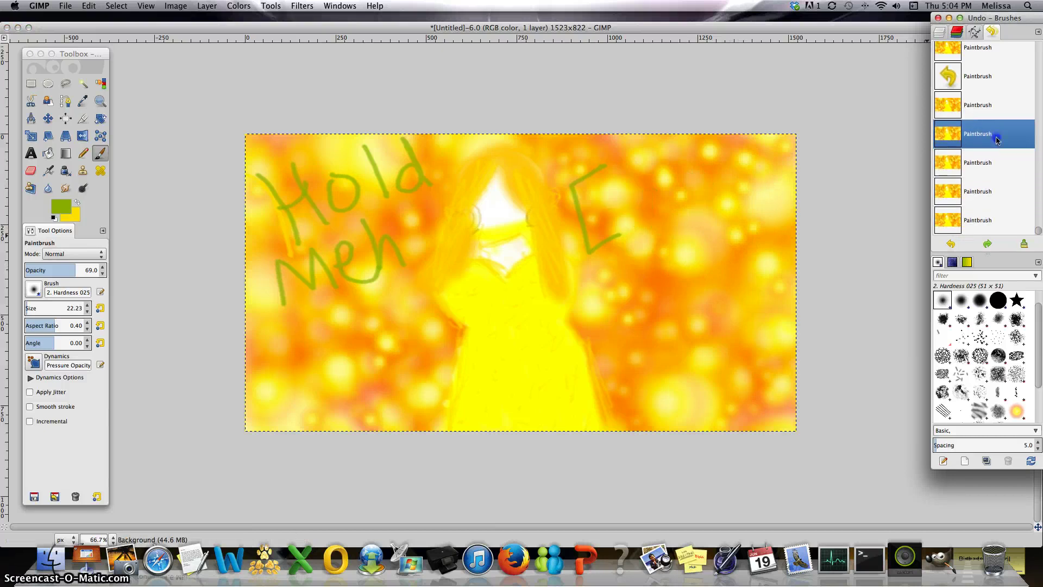
click(981, 105)
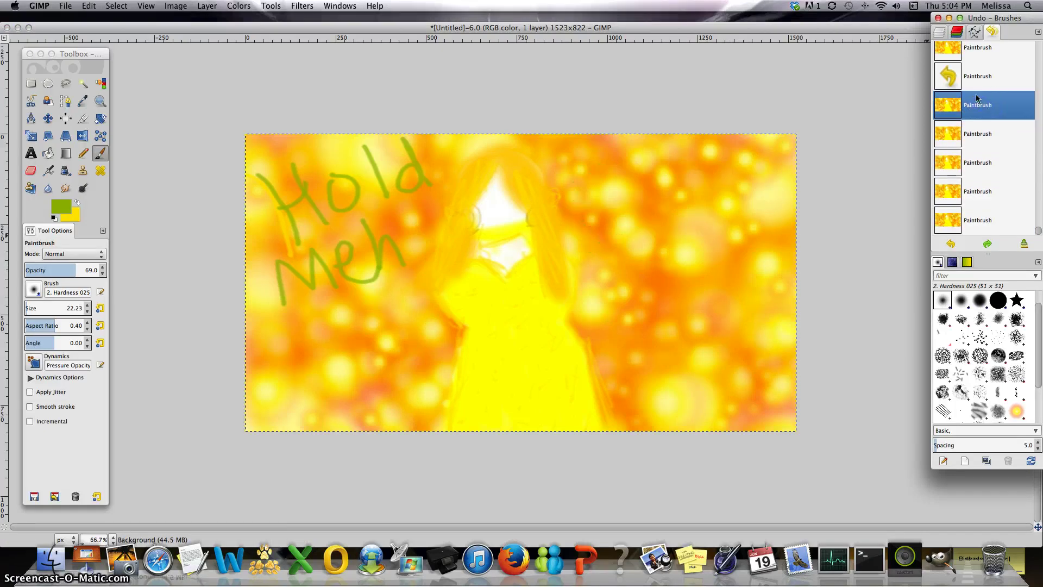
Test a stroke at brush size 1 below "Meh" and raise the brush opacity to 100
click(87, 312)
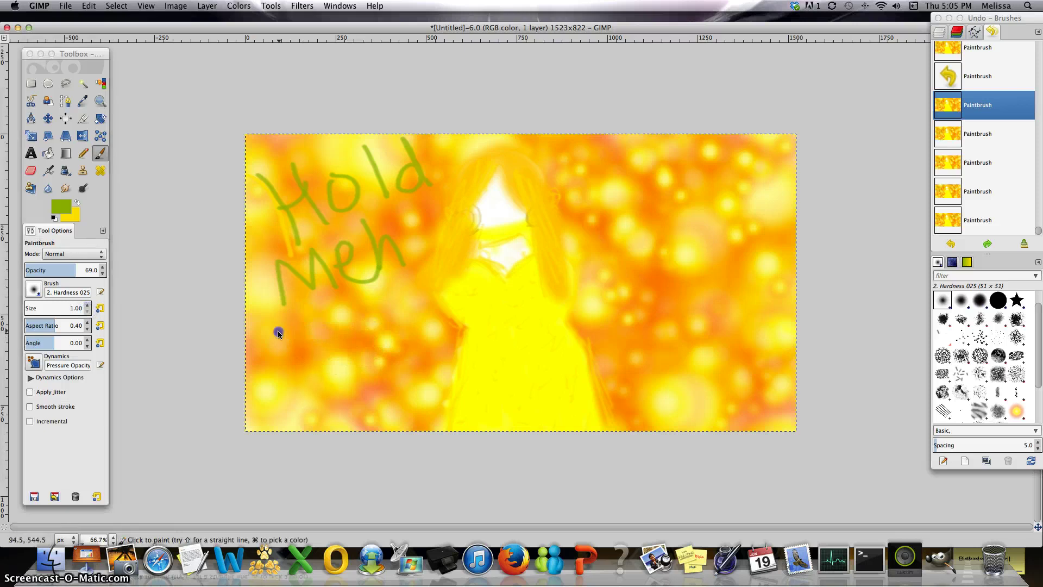
drag(318, 366, 299, 380)
click(87, 307)
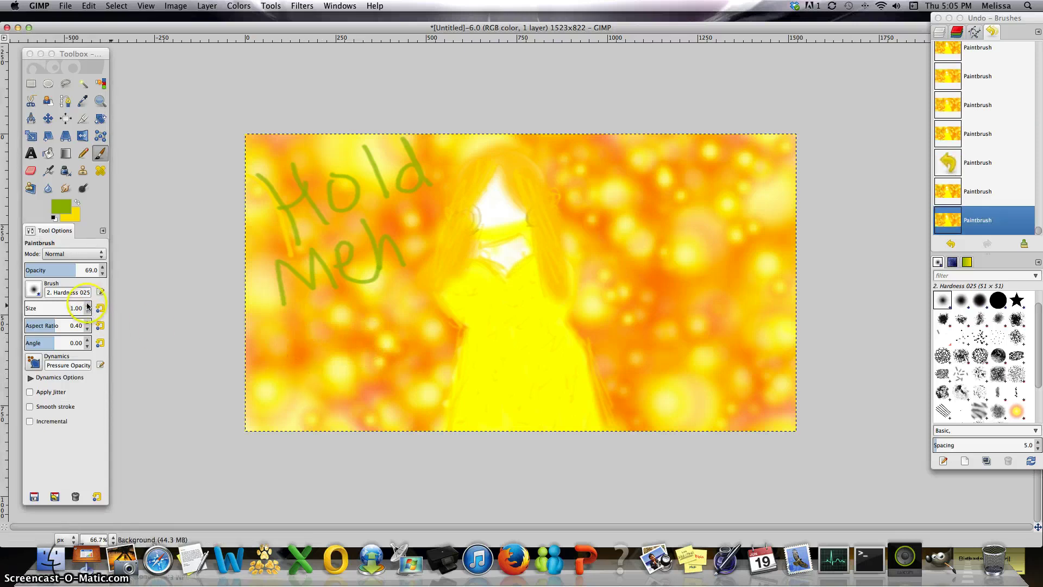
click(86, 307)
click(102, 268)
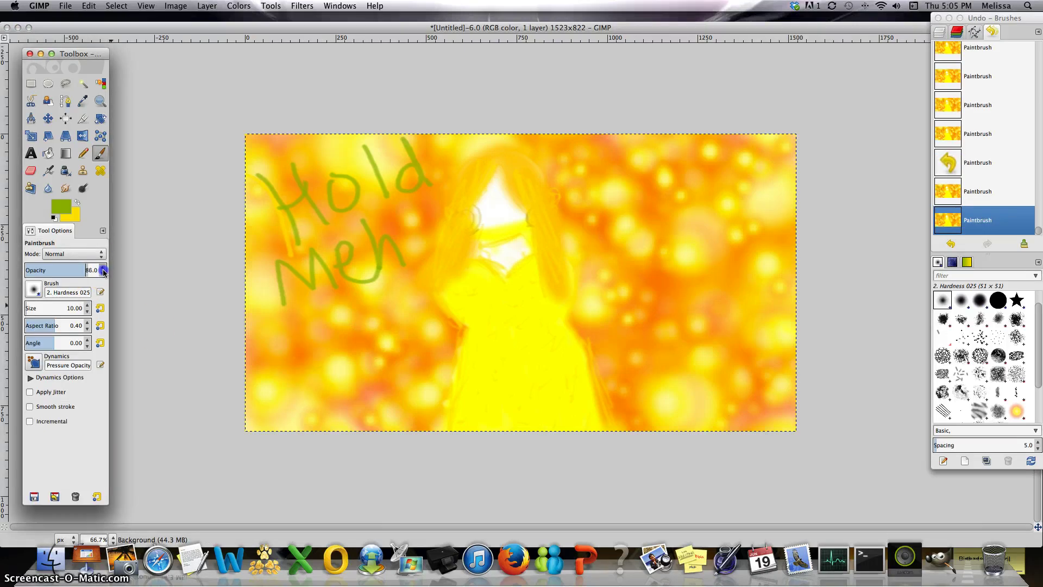
Set the brush size to 33 and the aspect ratio to 0.70
click(86, 306)
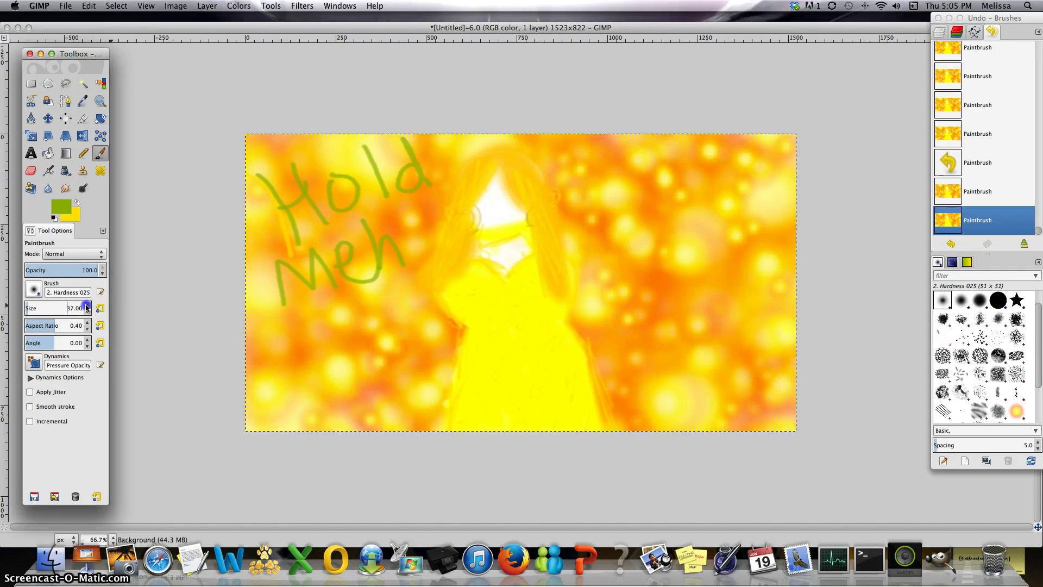
click(86, 308)
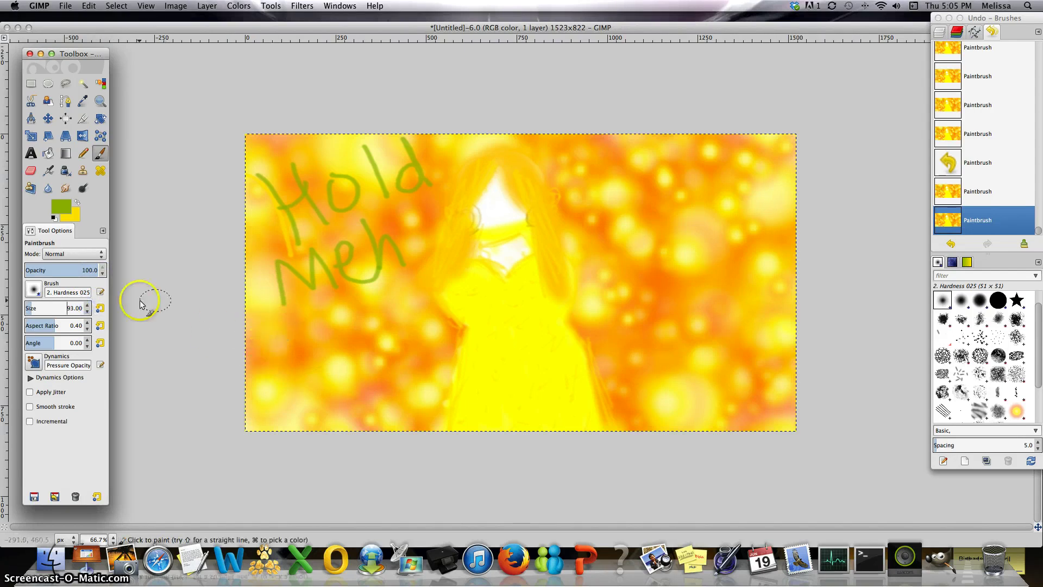
click(87, 312)
click(87, 312)
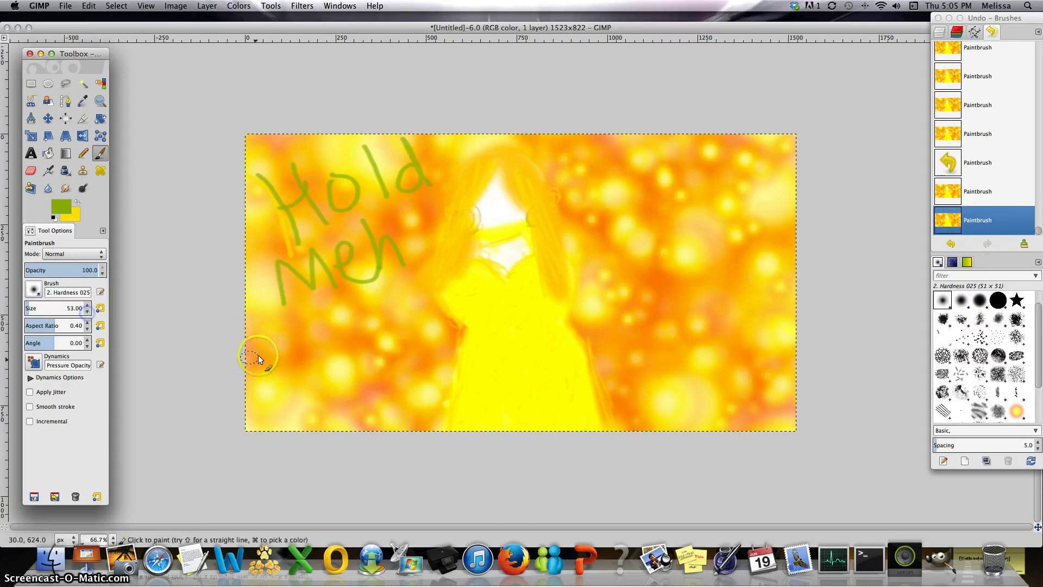
click(87, 306)
click(88, 323)
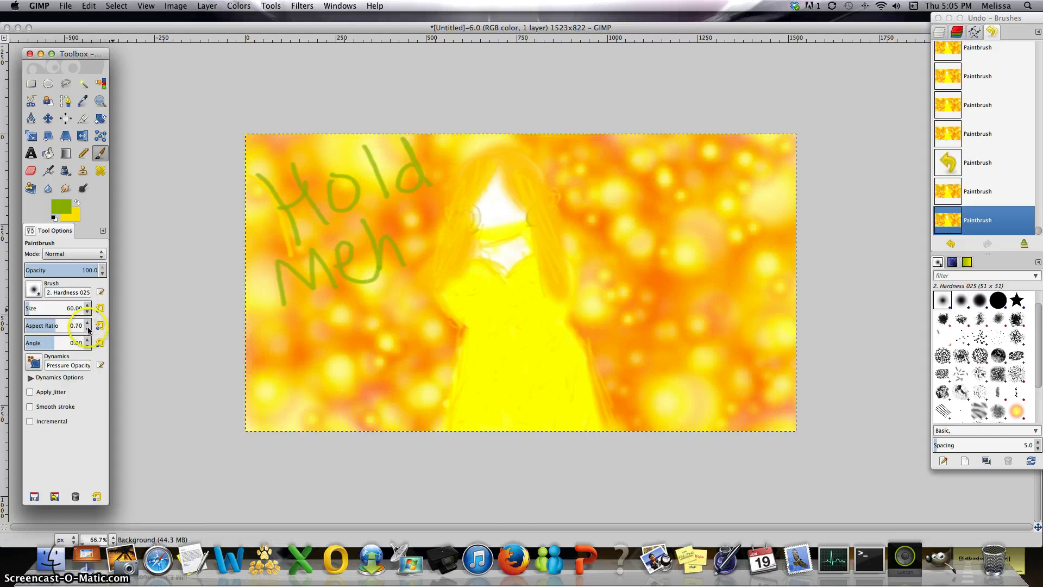
scroll(89, 315, down, 20)
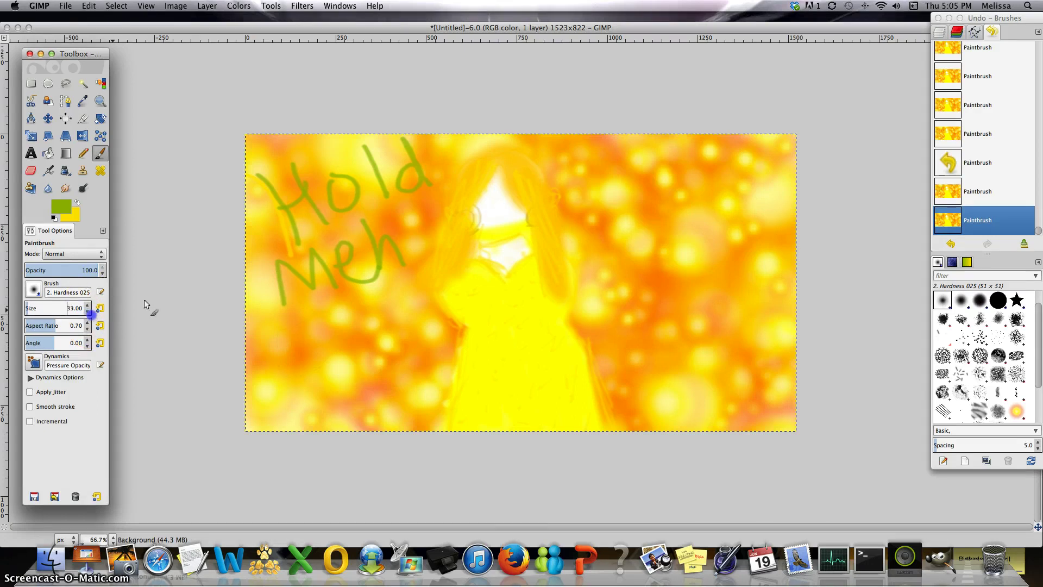
Paint the word "earings" in thick olive green strokes below "Meh"
mouse_move(268, 345)
mouse_down()
mouse_move(287, 363)
mouse_move(308, 333)
mouse_move(298, 349)
mouse_move(327, 348)
mouse_up()
mouse_move(330, 316)
mouse_down()
mouse_move(353, 319)
mouse_move(352, 342)
mouse_move(381, 341)
mouse_move(403, 308)
mouse_move(416, 326)
mouse_move(390, 356)
mouse_move(424, 317)
mouse_move(454, 349)
mouse_move(442, 370)
mouse_up()
click(352, 320)
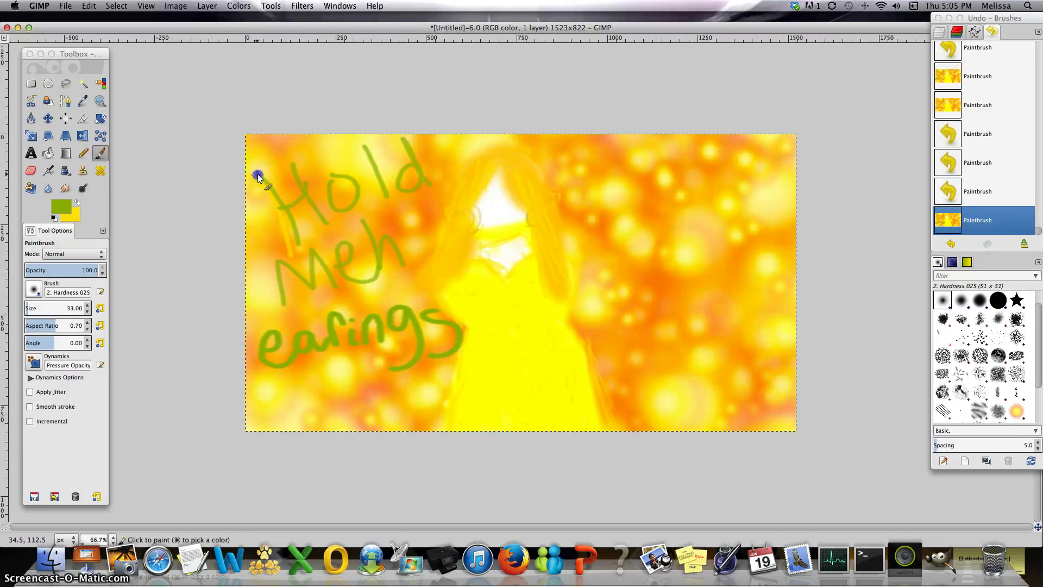
Trace over the letters of "Hold" with the thicker olive green brush
mouse_move(256, 173)
mouse_down()
mouse_move(288, 212)
mouse_move(292, 241)
mouse_move(314, 197)
mouse_move(328, 219)
mouse_up()
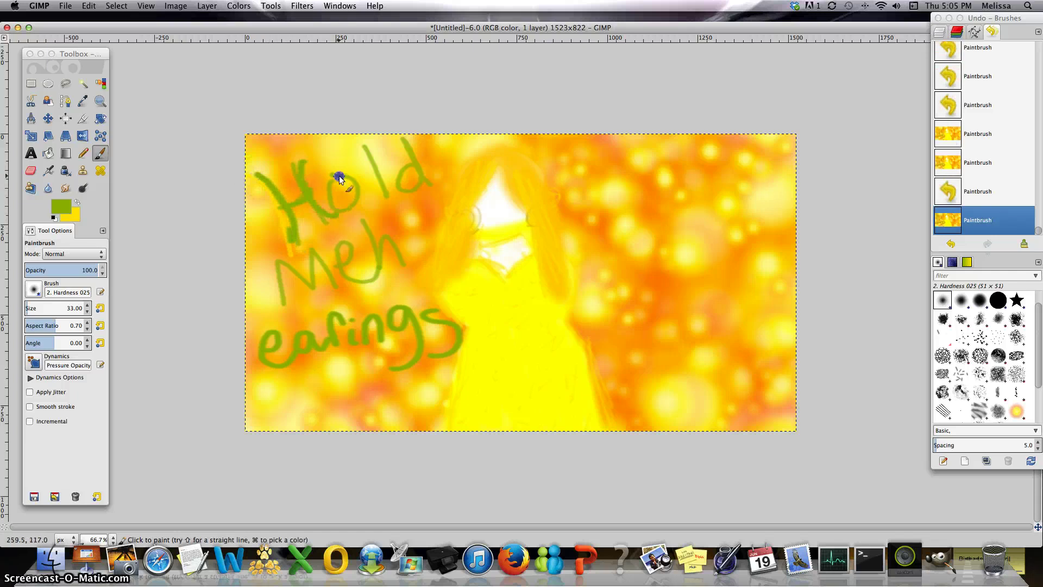
drag(337, 179, 358, 187)
mouse_move(379, 139)
mouse_down()
mouse_move(415, 163)
mouse_move(416, 140)
mouse_up()
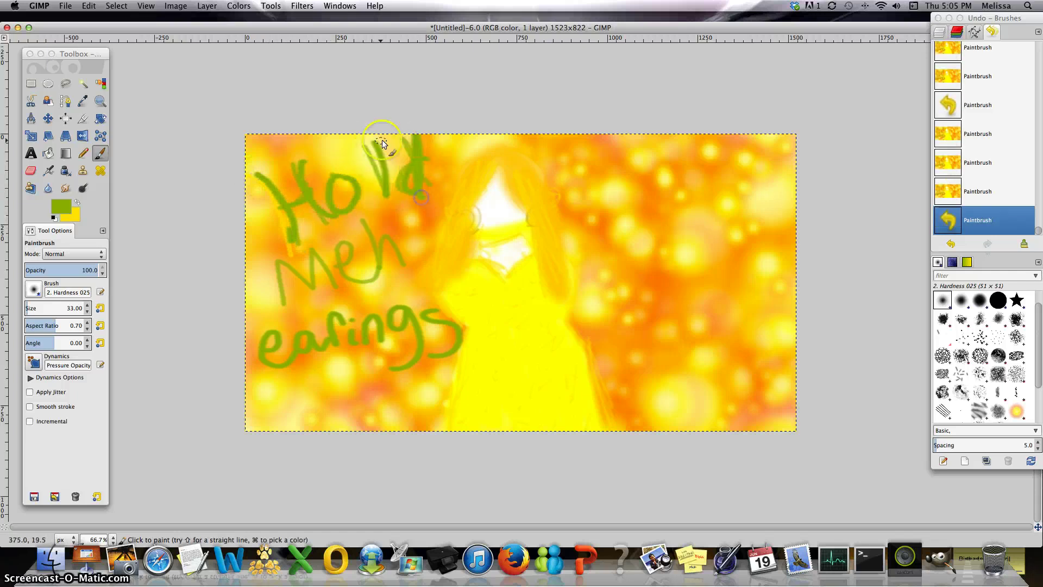
Step back the last strokes traced over "Hold" and retrace its remaining letters in thick olive green
click(978, 162)
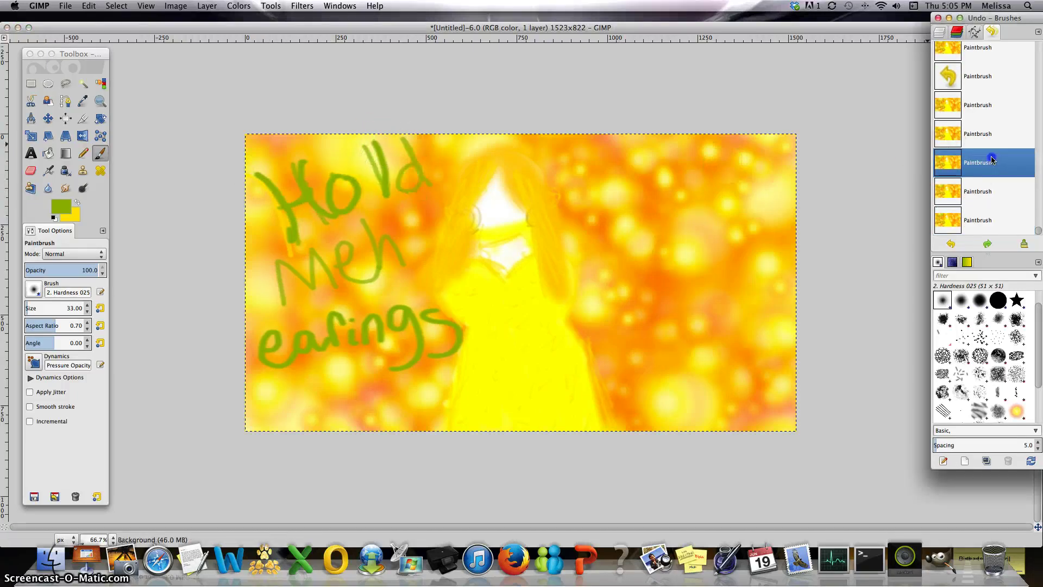
click(978, 105)
click(331, 177)
mouse_move(333, 173)
mouse_down()
mouse_move(328, 197)
mouse_move(346, 175)
mouse_move(387, 194)
mouse_up()
drag(419, 163, 437, 191)
Paint over "Meh" in thick olive green strokes so that the word reads "mah"
mouse_move(284, 310)
mouse_down()
mouse_move(279, 270)
mouse_move(300, 284)
mouse_move(330, 274)
mouse_up()
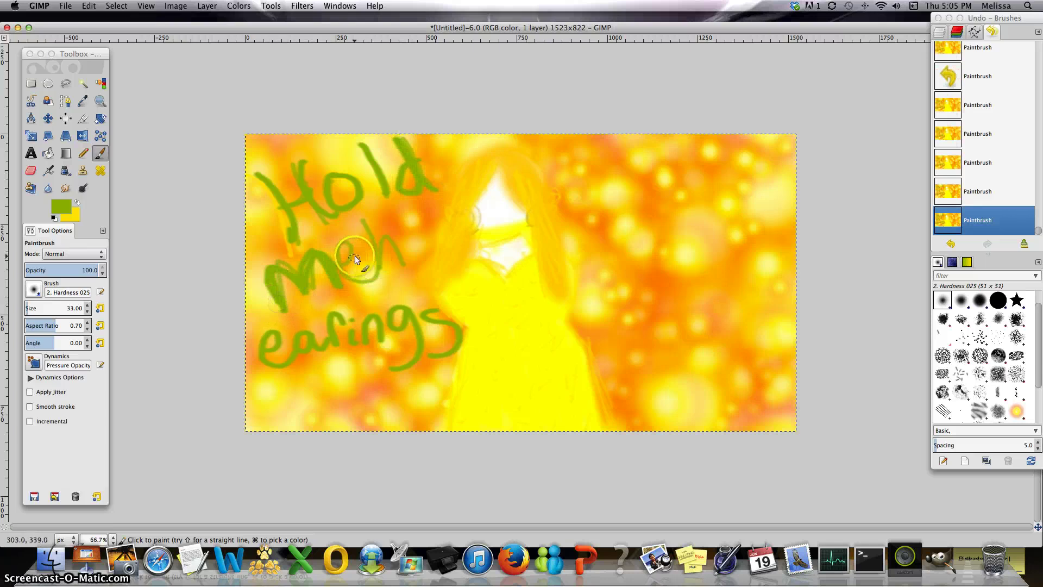
drag(354, 254, 381, 265)
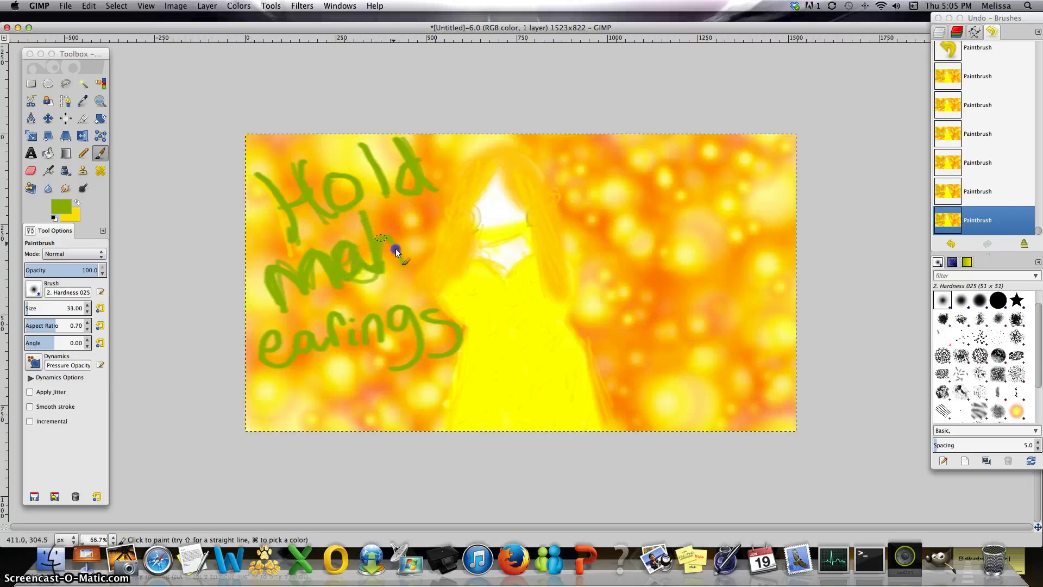
key(super+z)
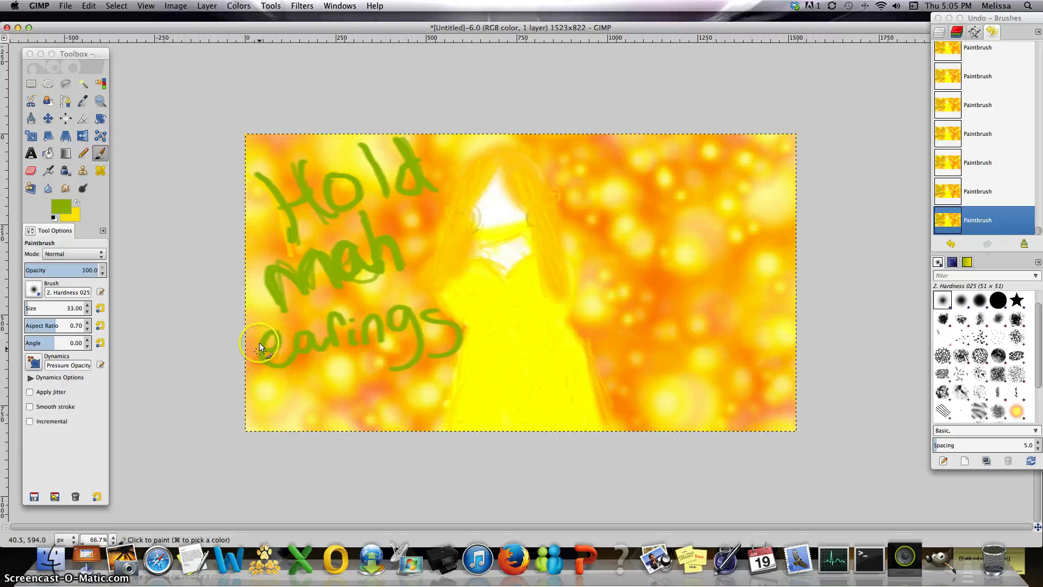
Trace over the letters of "earings" in thick olive green strokes
mouse_move(265, 347)
mouse_down()
mouse_move(292, 366)
mouse_move(302, 338)
mouse_up()
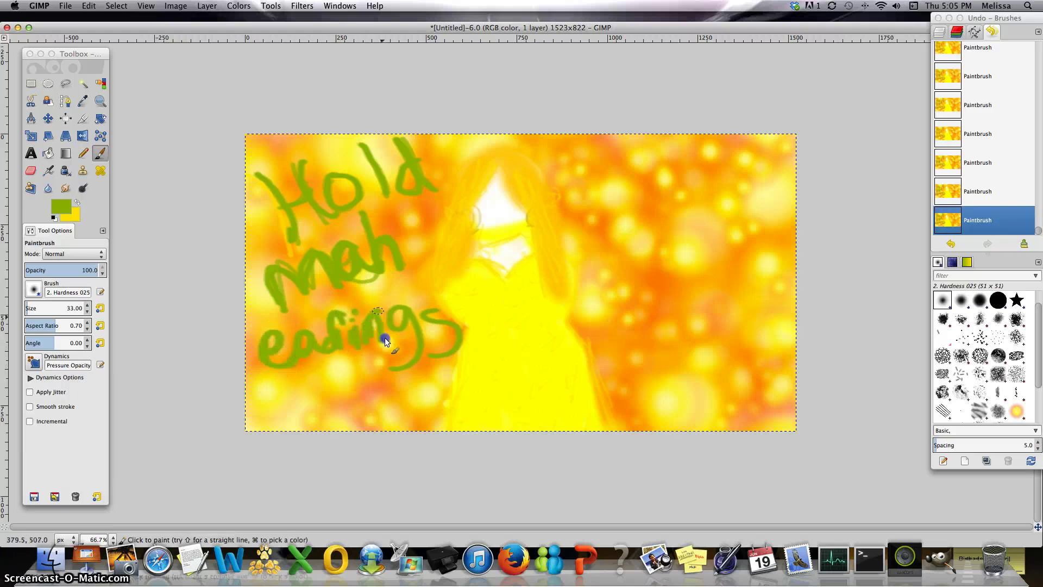
drag(396, 328, 400, 366)
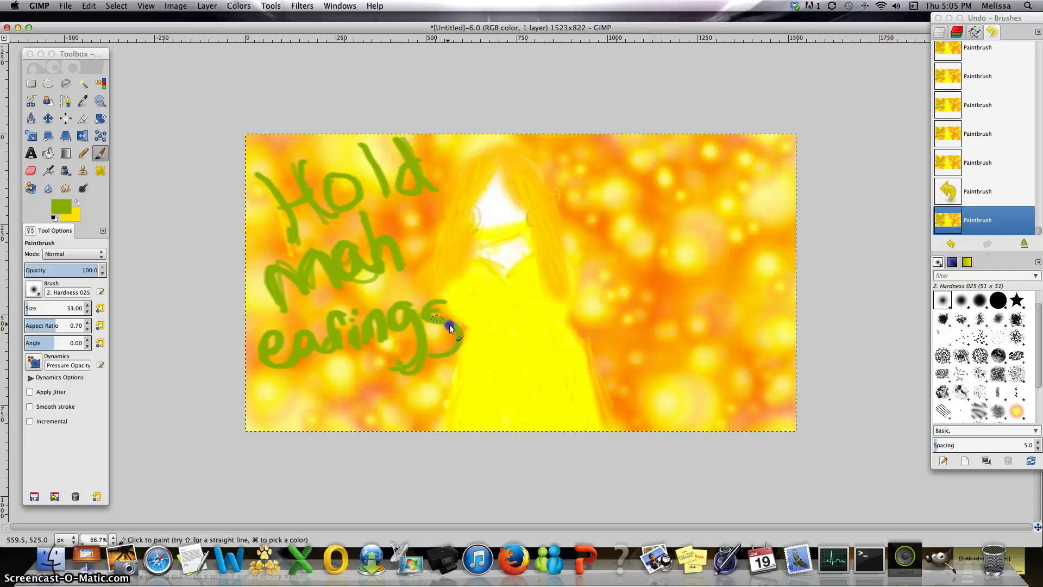
mouse_move(449, 324)
mouse_down()
mouse_move(453, 348)
mouse_move(433, 354)
mouse_up()
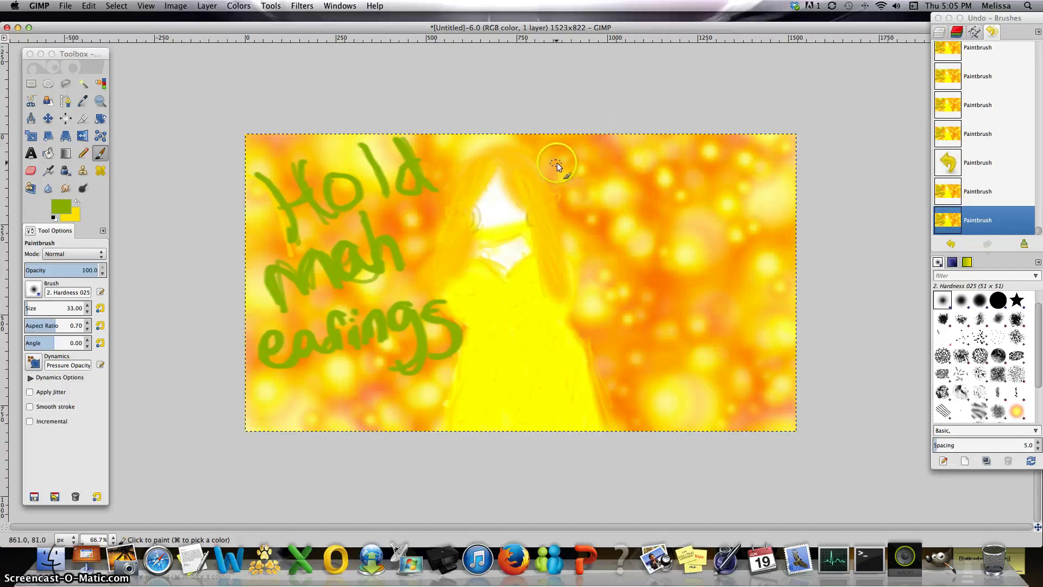
Paint a long wavy olive green flourish across the background beside the figure's head, undoing the first shorter try
mouse_move(561, 163)
mouse_down()
mouse_move(573, 183)
mouse_move(687, 173)
mouse_up()
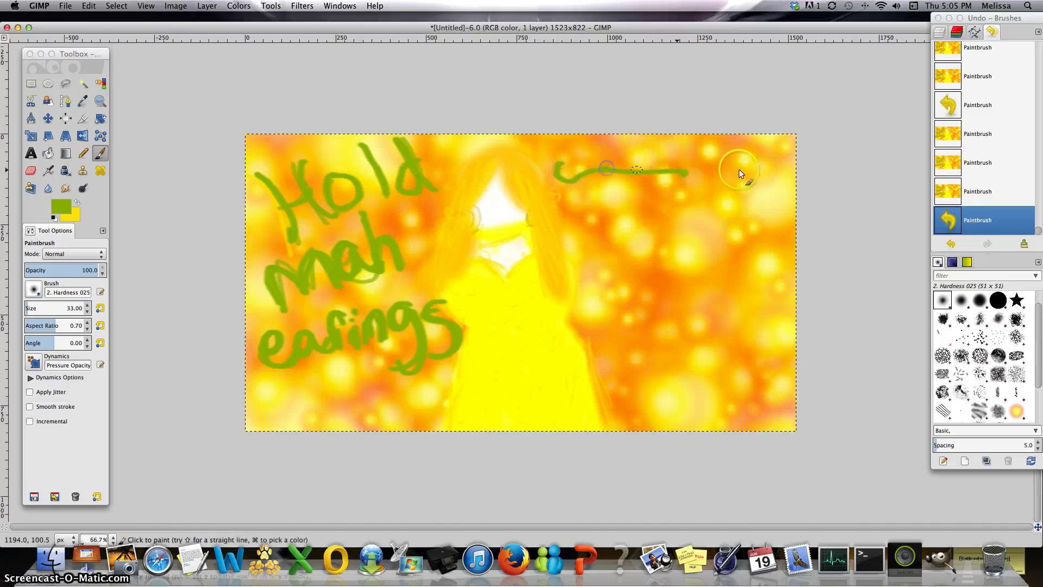
click(978, 162)
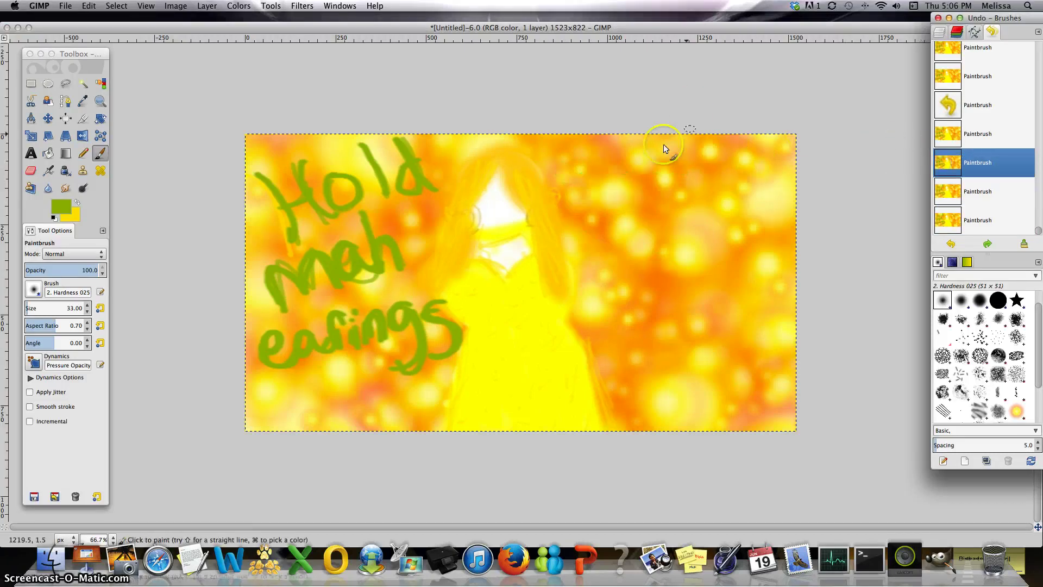
click(582, 158)
mouse_move(581, 158)
mouse_down()
mouse_move(566, 199)
mouse_move(791, 175)
mouse_up()
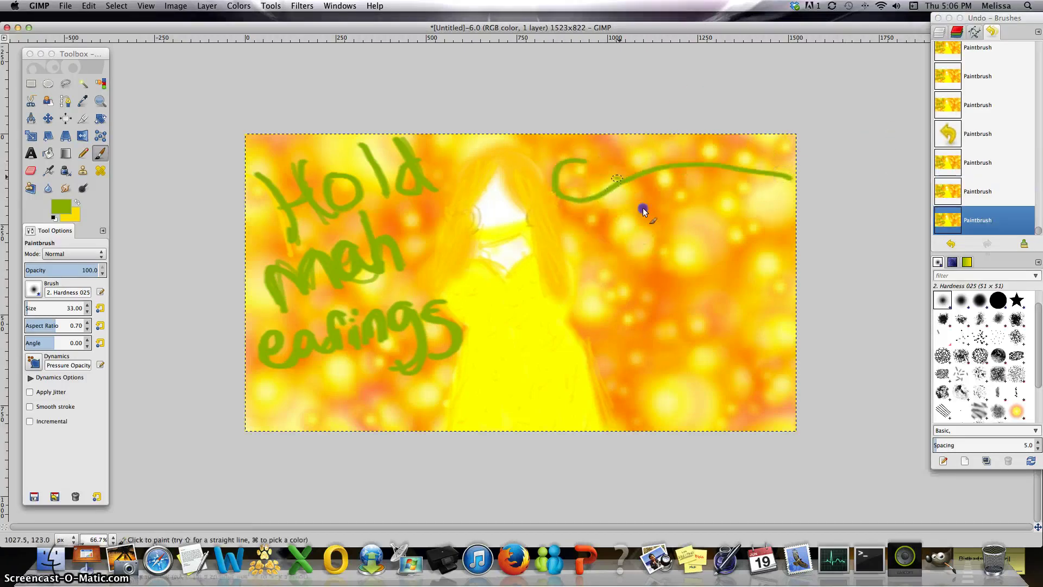
Try lettering the word "This" in olive green beneath the wavy flourish
drag(643, 209, 633, 243)
mouse_move(673, 167)
mouse_down()
mouse_move(674, 230)
mouse_move(729, 234)
mouse_up()
click(729, 197)
mouse_move(789, 207)
mouse_down()
mouse_move(792, 240)
mouse_move(728, 262)
mouse_up()
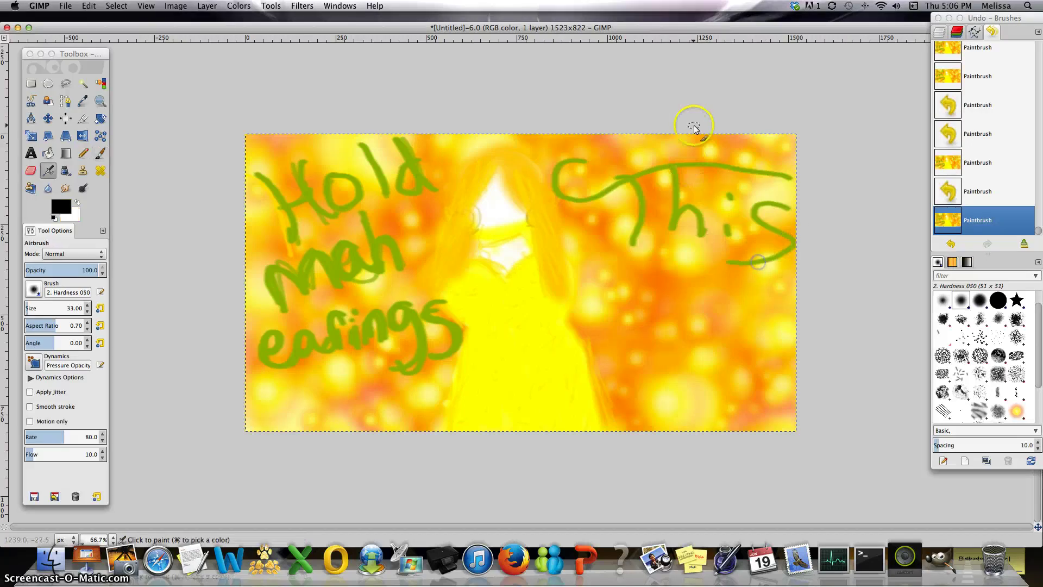
click(630, 281)
drag(619, 303, 624, 314)
drag(704, 270, 681, 312)
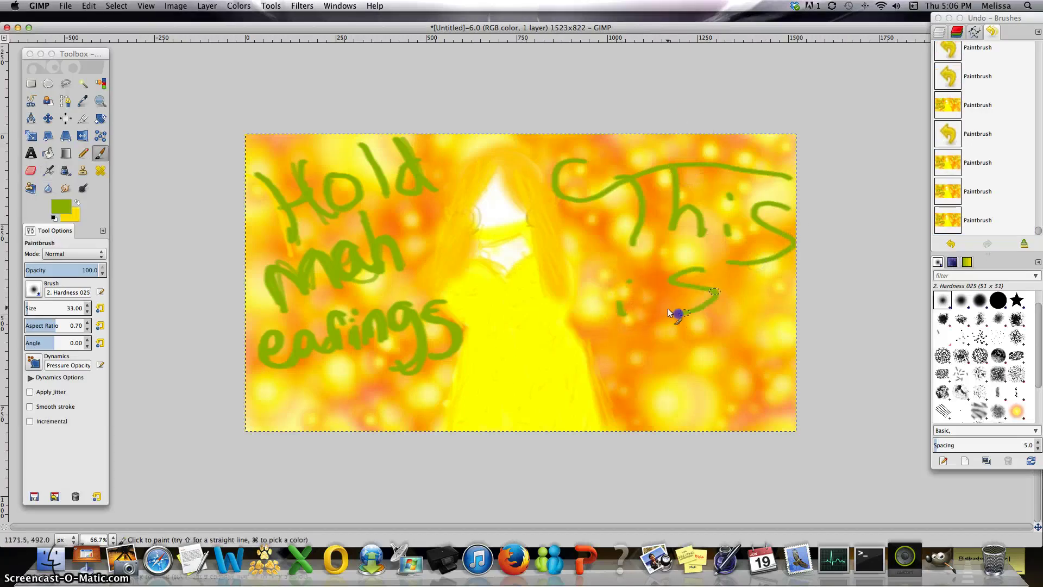
click(620, 347)
click(952, 191)
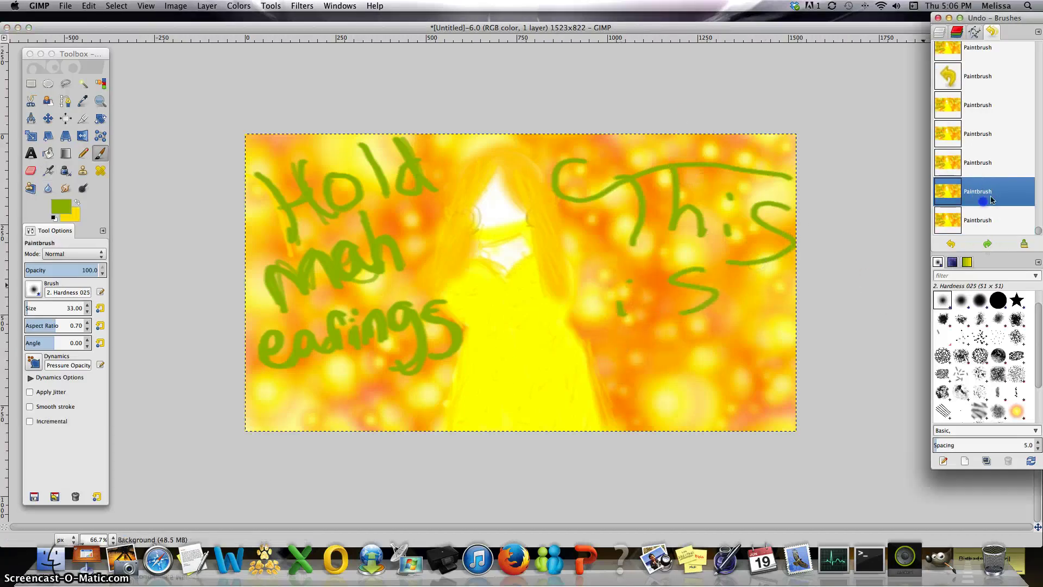
click(952, 162)
click(952, 134)
click(973, 105)
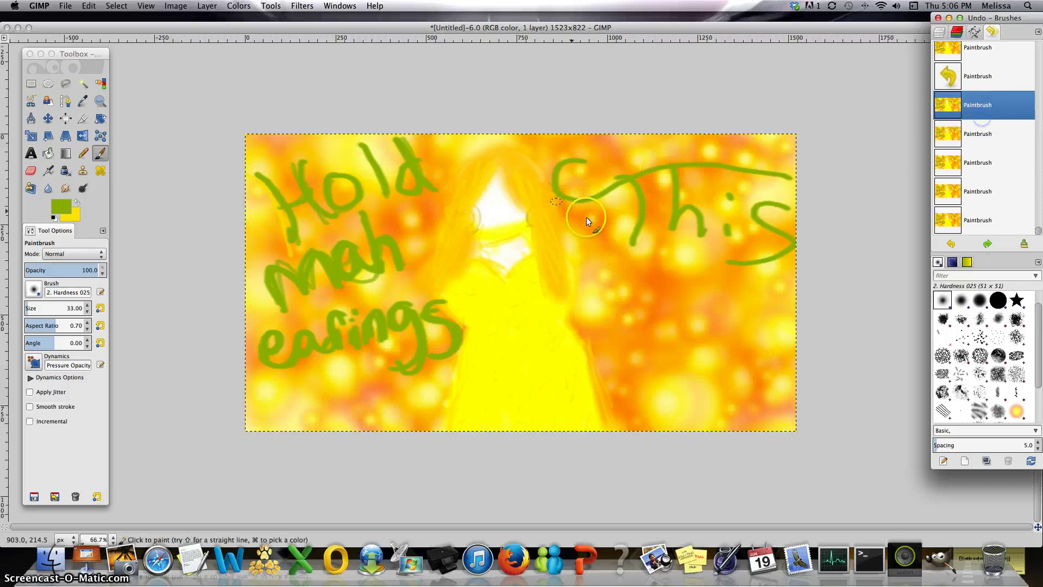
Try lettering "is" close under "This" and "about" on the line below in olive green
click(656, 251)
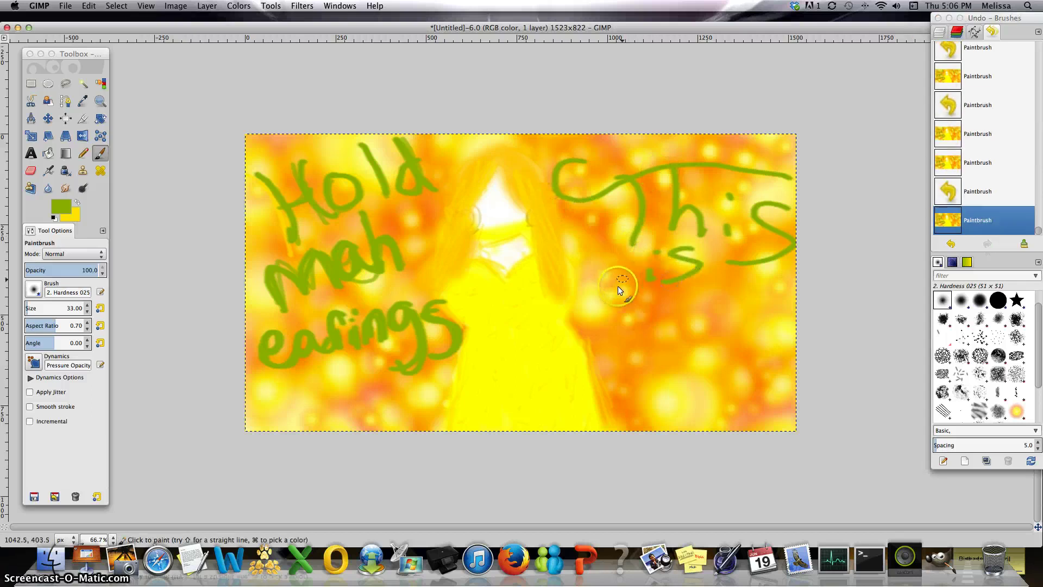
drag(610, 294, 619, 325)
drag(652, 279, 676, 305)
drag(699, 305, 738, 320)
mouse_move(760, 293)
mouse_down()
mouse_move(747, 305)
mouse_move(774, 306)
mouse_up()
Try lettering "to go" and "down" in olive green on the two lines below "about"
mouse_move(643, 327)
mouse_down()
mouse_move(642, 358)
mouse_move(656, 348)
mouse_up()
mouse_move(677, 337)
mouse_down()
mouse_move(689, 358)
mouse_move(679, 338)
mouse_up()
drag(731, 349, 701, 379)
mouse_move(762, 344)
mouse_down()
mouse_move(758, 355)
mouse_move(771, 340)
mouse_up()
drag(644, 396, 648, 397)
drag(650, 363, 654, 421)
mouse_move(668, 390)
mouse_down()
mouse_move(671, 402)
mouse_move(663, 392)
mouse_up()
drag(686, 400, 725, 399)
drag(738, 421, 769, 424)
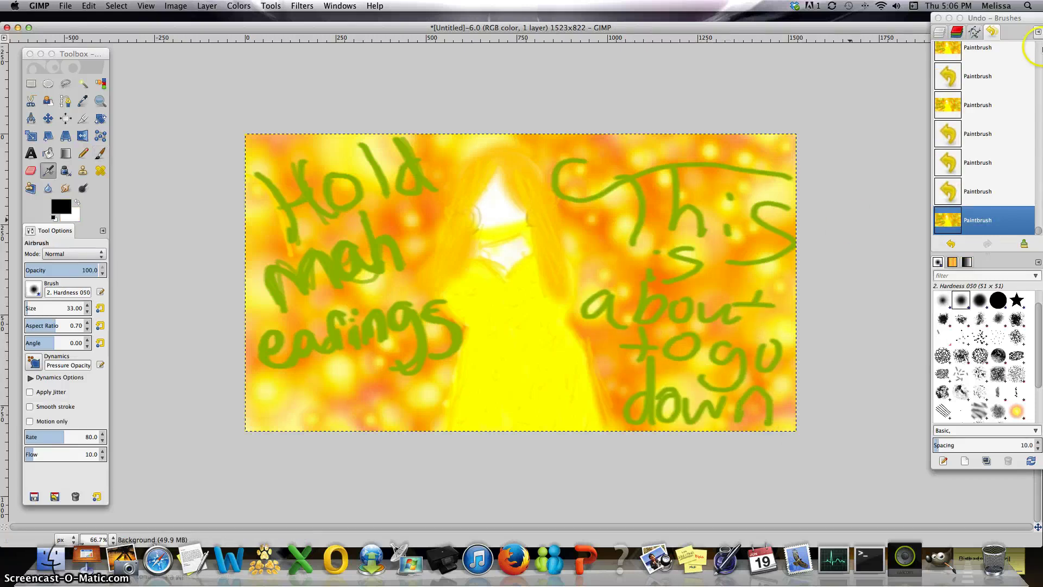
Revert the painting to the state with the flourish, removing the words "This is about to go down"
click(1040, 58)
click(1039, 57)
click(1039, 54)
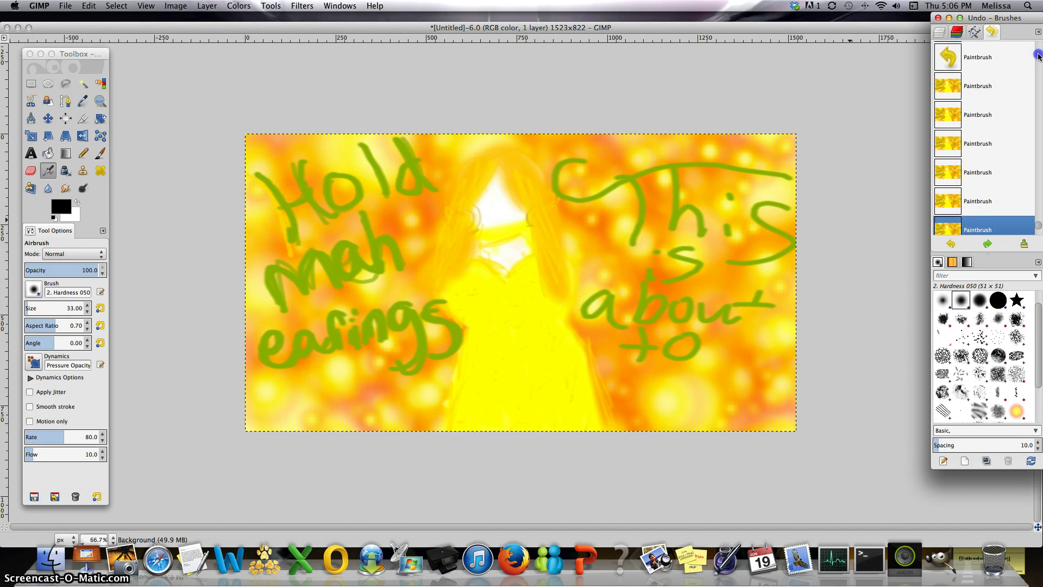
click(1039, 54)
click(987, 130)
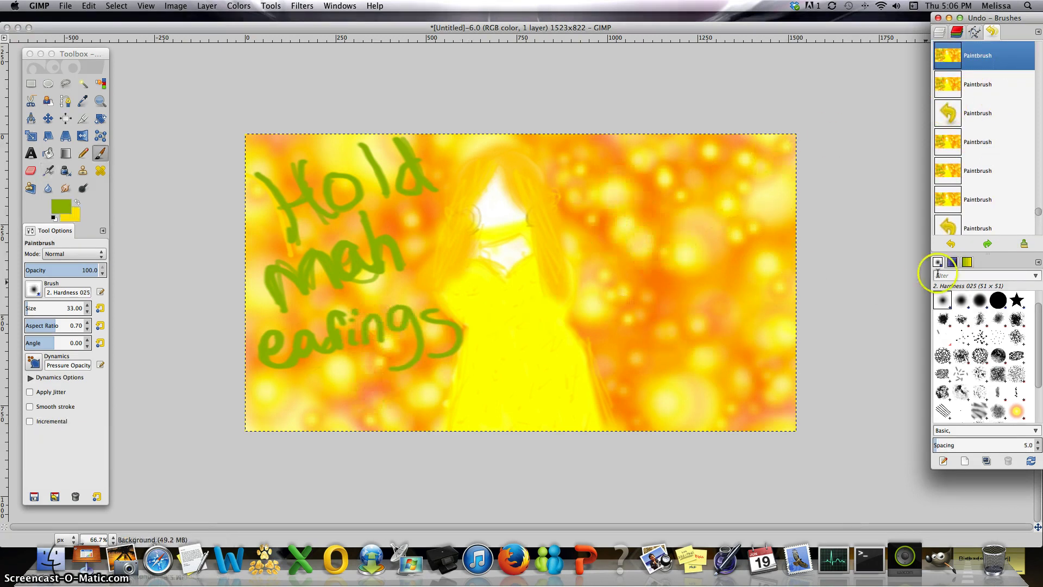
click(1002, 196)
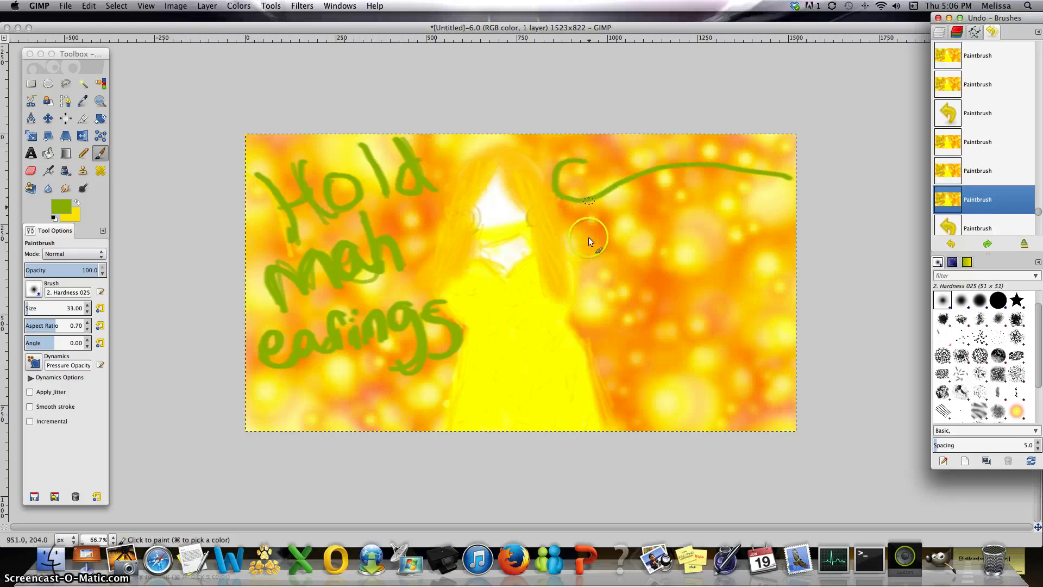
click(635, 226)
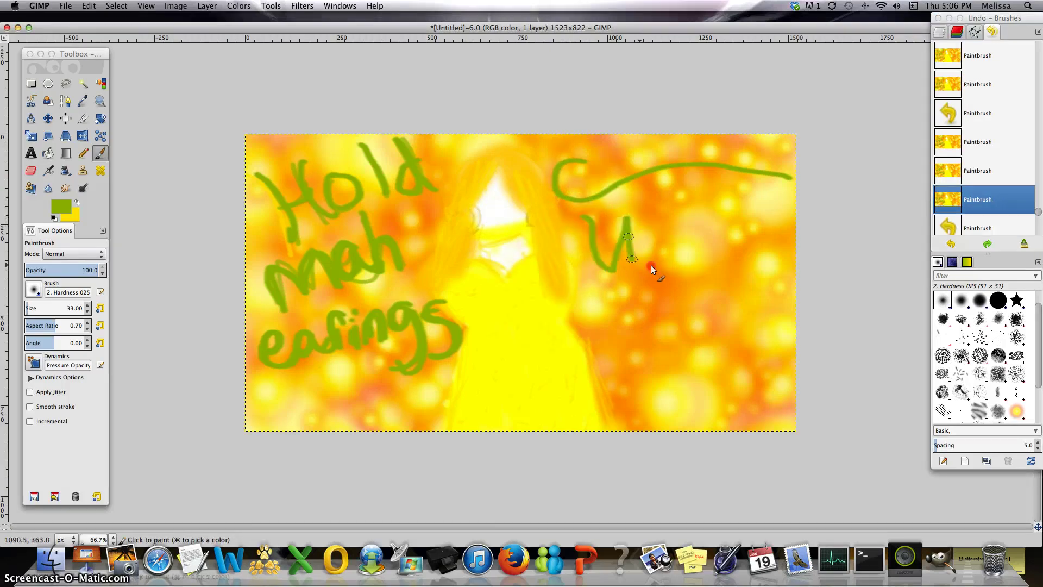
key(ctrl+z)
click(964, 180)
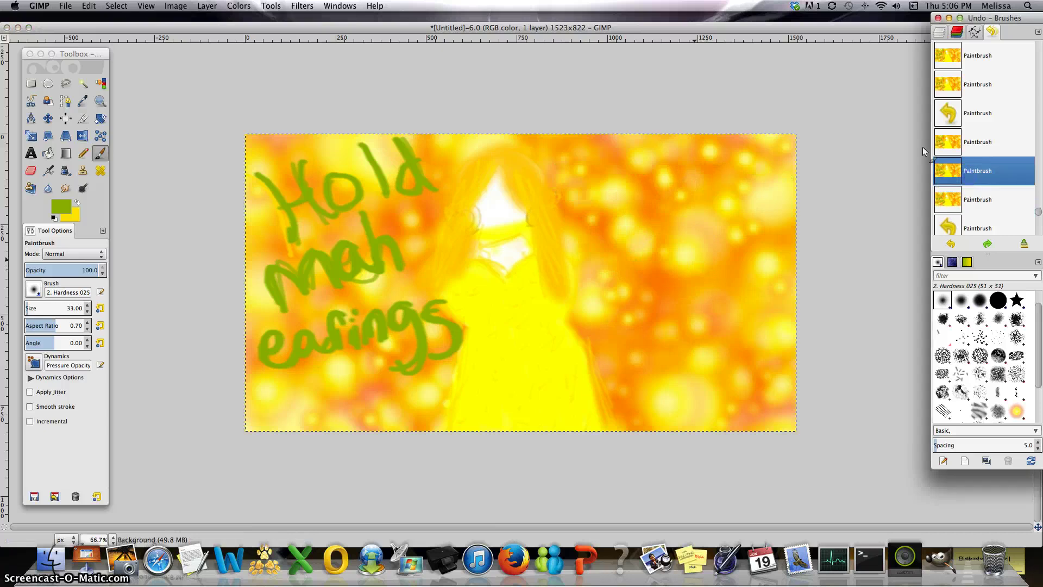
click(972, 209)
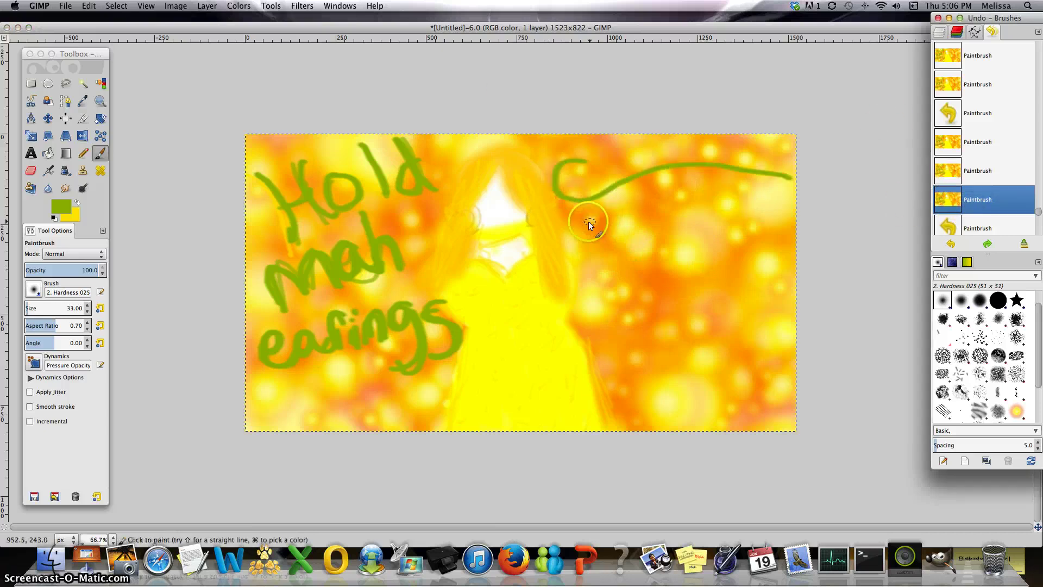
Paint the word "Wild" in olive green beneath the flourish, joining the W to it with a curved stroke
mouse_move(582, 203)
mouse_down()
mouse_move(608, 264)
mouse_move(620, 222)
mouse_move(637, 253)
mouse_move(706, 200)
mouse_up()
click(693, 218)
mouse_move(686, 238)
mouse_down()
mouse_move(684, 261)
mouse_move(733, 216)
mouse_move(738, 257)
mouse_up()
click(990, 199)
drag(763, 215, 774, 261)
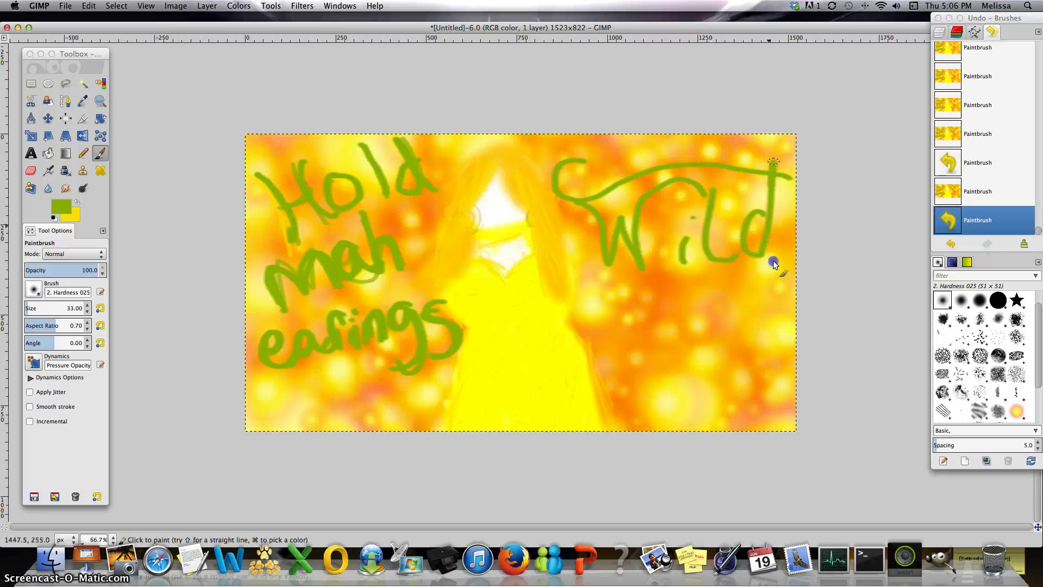
Paint the word "Fang" in olive green below "Wild"
drag(614, 281, 630, 359)
mouse_move(581, 314)
mouse_down()
mouse_move(645, 318)
mouse_move(630, 344)
mouse_move(690, 339)
mouse_move(717, 339)
mouse_up()
drag(731, 304, 739, 356)
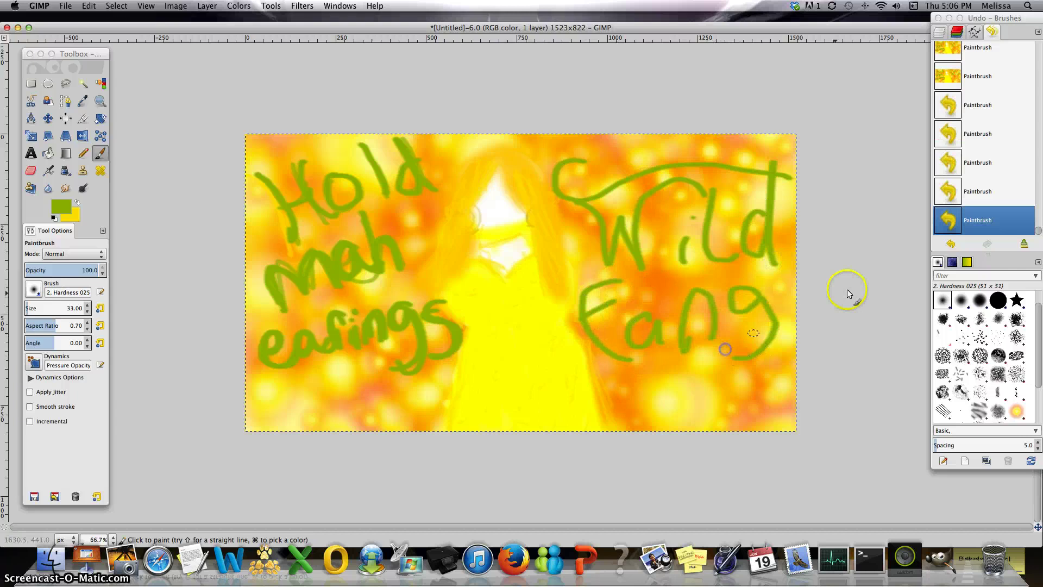
Undo the letters "ang" and repaint them in olive green after the F to complete "Fang"
click(987, 201)
click(998, 162)
click(948, 134)
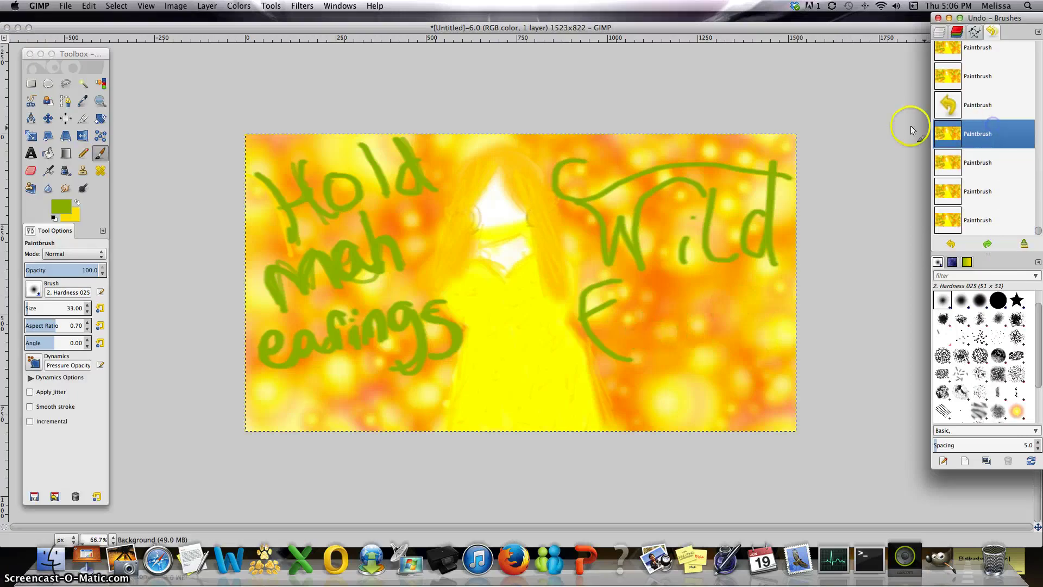
mouse_move(627, 312)
mouse_down()
mouse_move(642, 305)
mouse_move(672, 333)
mouse_up()
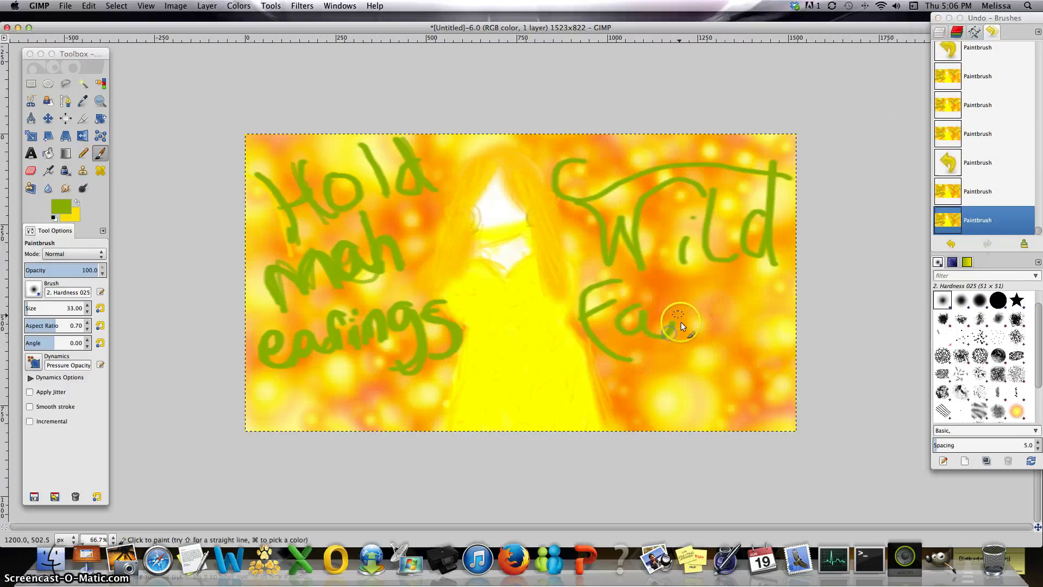
drag(771, 288, 744, 353)
key(super+z)
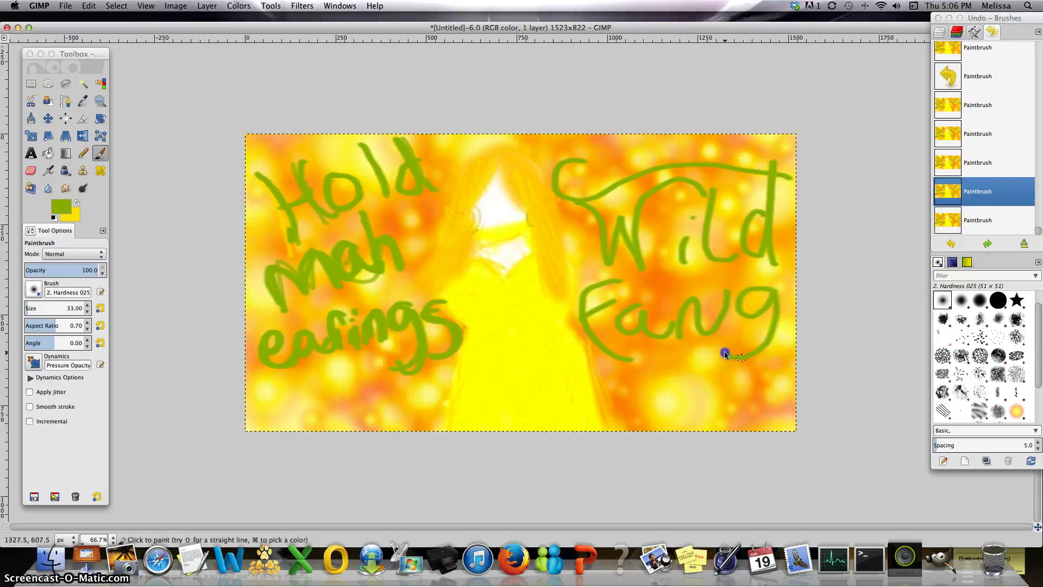
drag(725, 353, 722, 356)
mouse_move(631, 425)
mouse_down()
mouse_move(686, 393)
mouse_move(675, 419)
mouse_move(720, 374)
mouse_move(734, 416)
mouse_move(754, 429)
mouse_up()
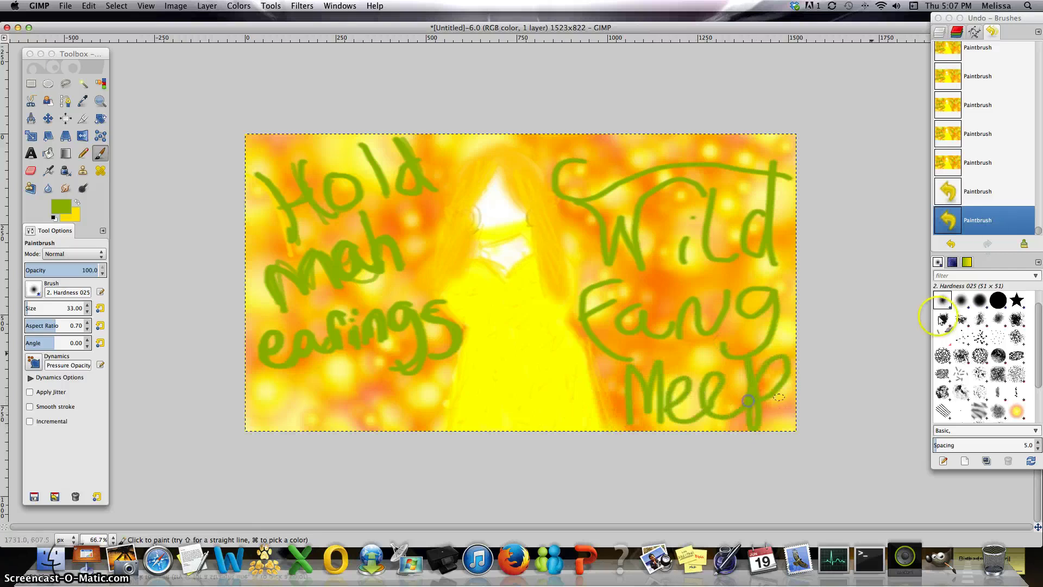
key(super+z)
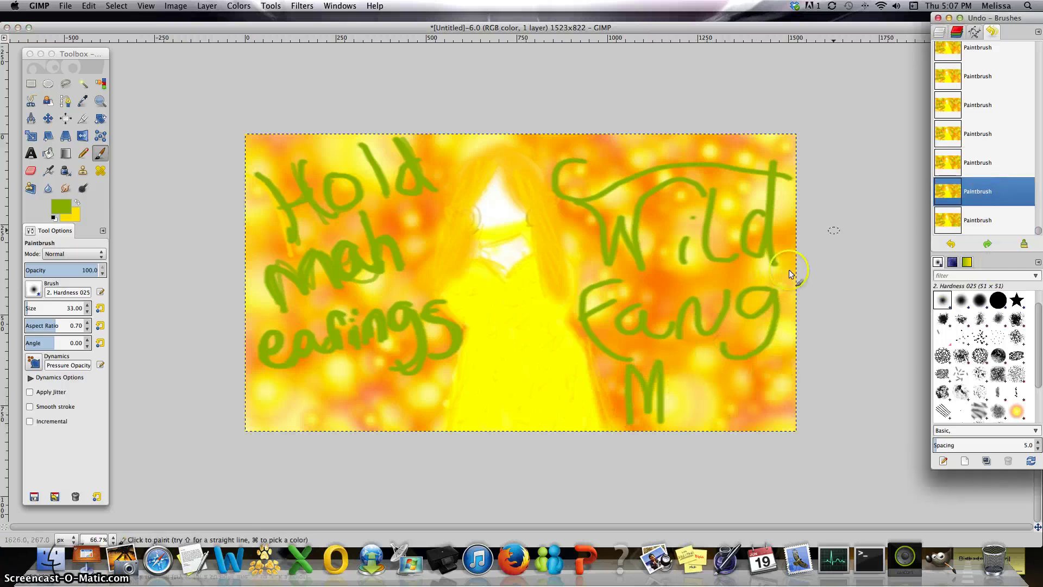
click(966, 166)
Paint the word "Meep" in olive green below "Fang", reaching down to the canvas's lower edge
mouse_move(593, 430)
mouse_down()
mouse_move(600, 395)
mouse_move(652, 432)
mouse_move(703, 414)
mouse_up()
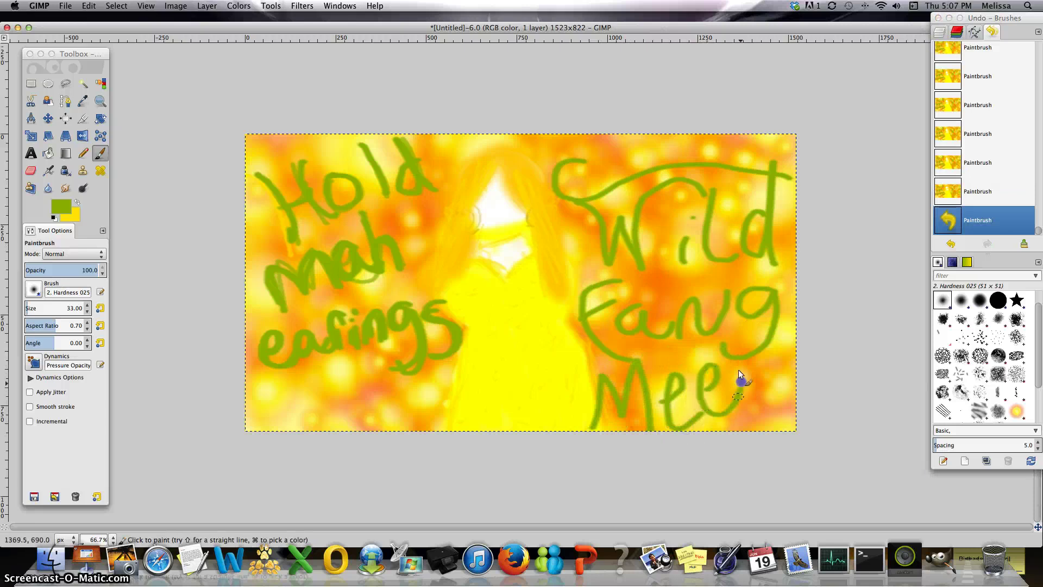
mouse_move(738, 369)
mouse_down()
mouse_move(744, 425)
mouse_move(743, 396)
mouse_up()
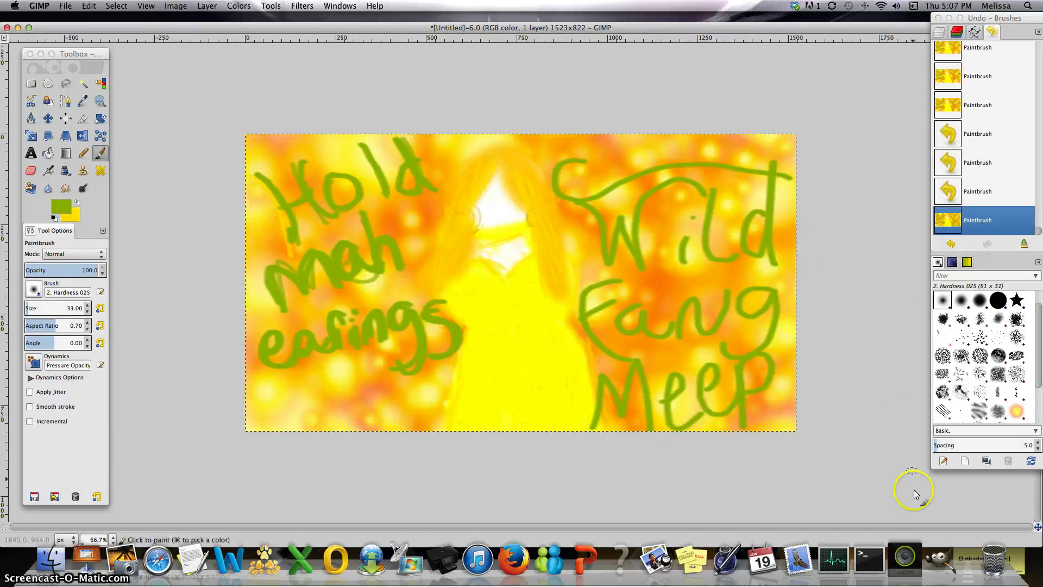
key(a)
key(d)
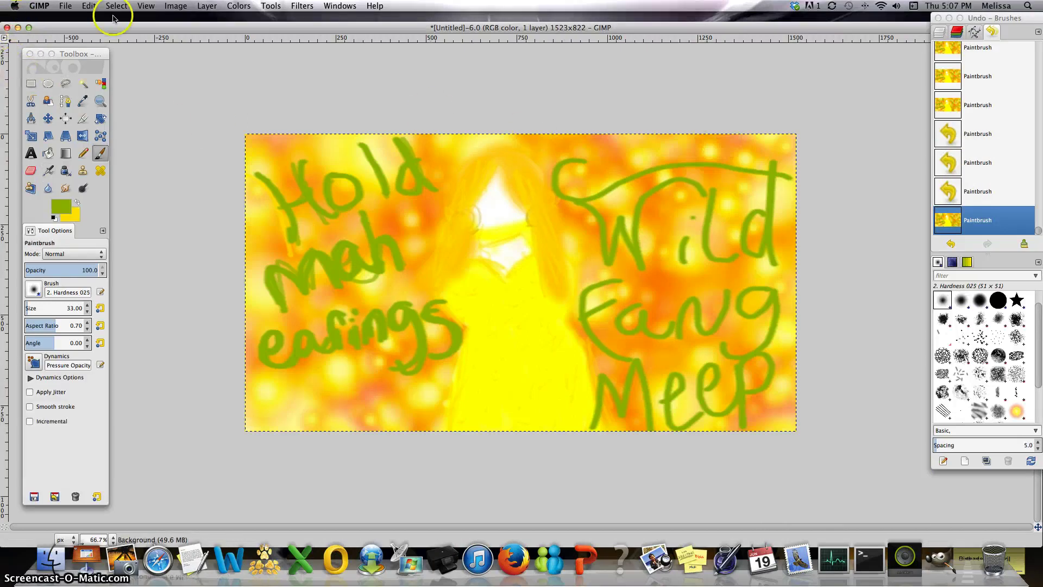
Close the image, saving it as Untitled.xcf in the Documents folder, and close the empty image window
click(7, 27)
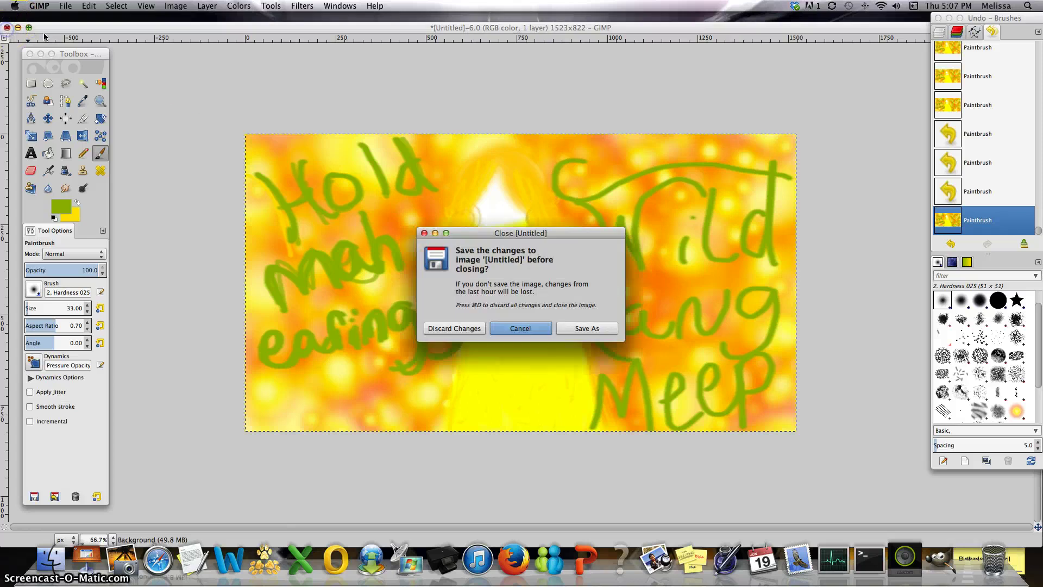
click(583, 328)
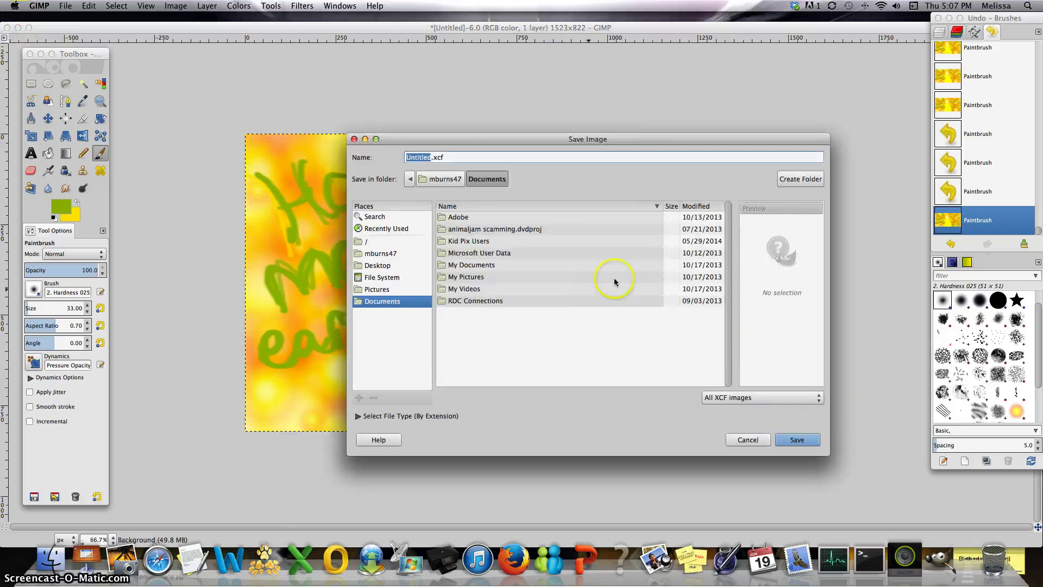
click(794, 439)
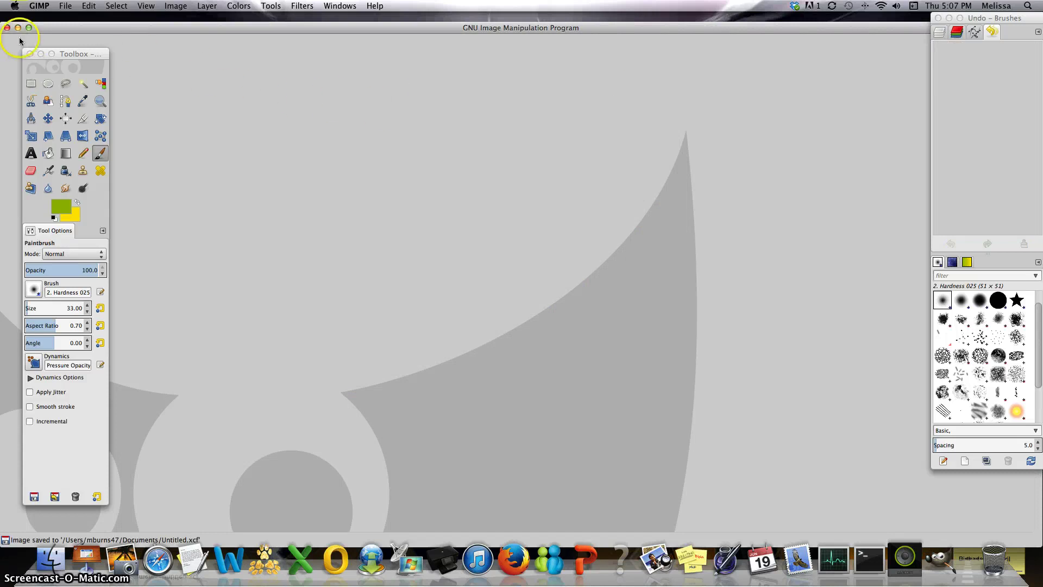
click(7, 27)
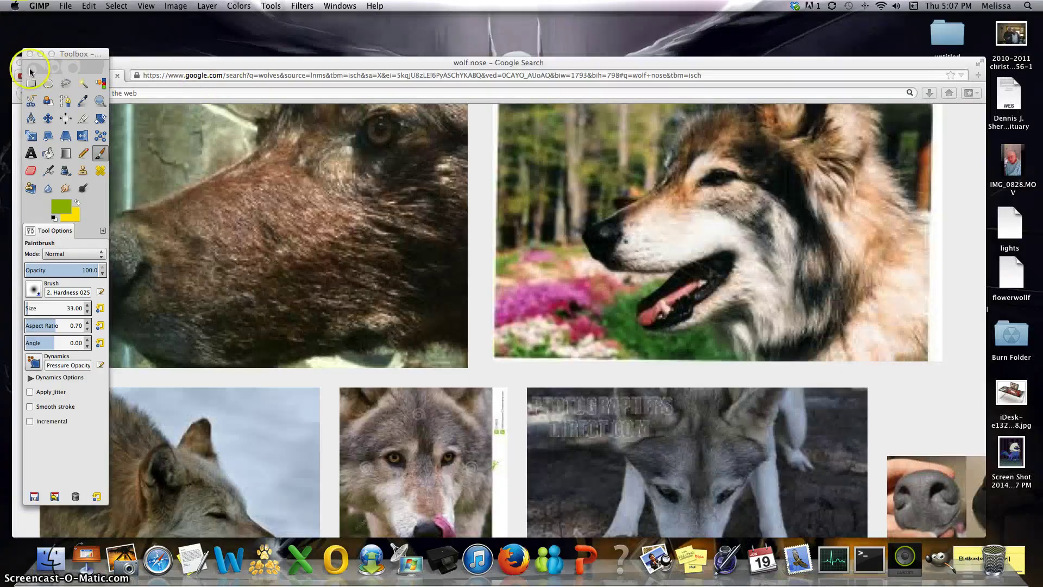
In Firefox, close the wolf nose image search tab and the remaining browser window
click(117, 76)
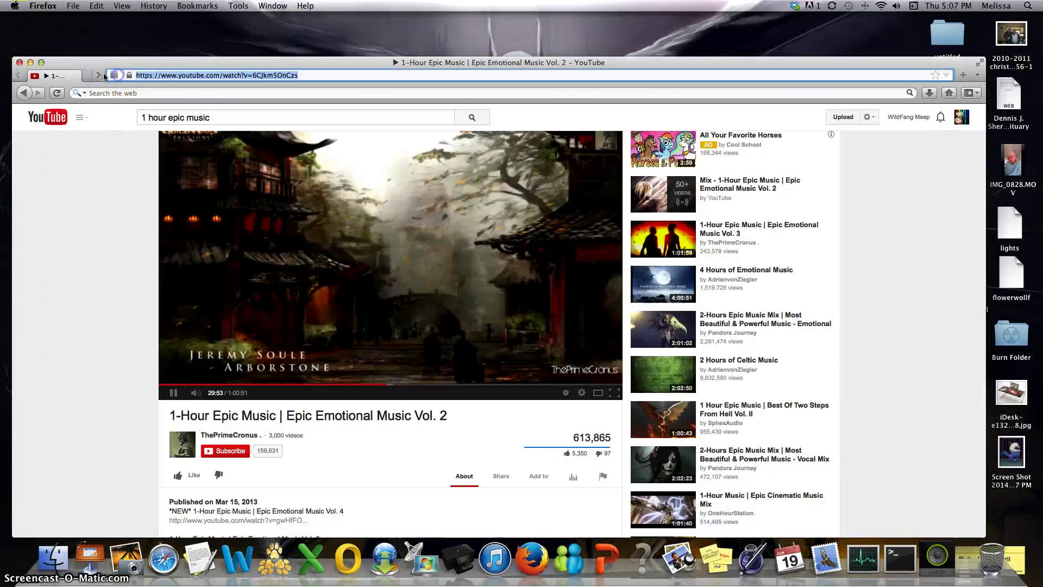
drag(25, 61, 24, 60)
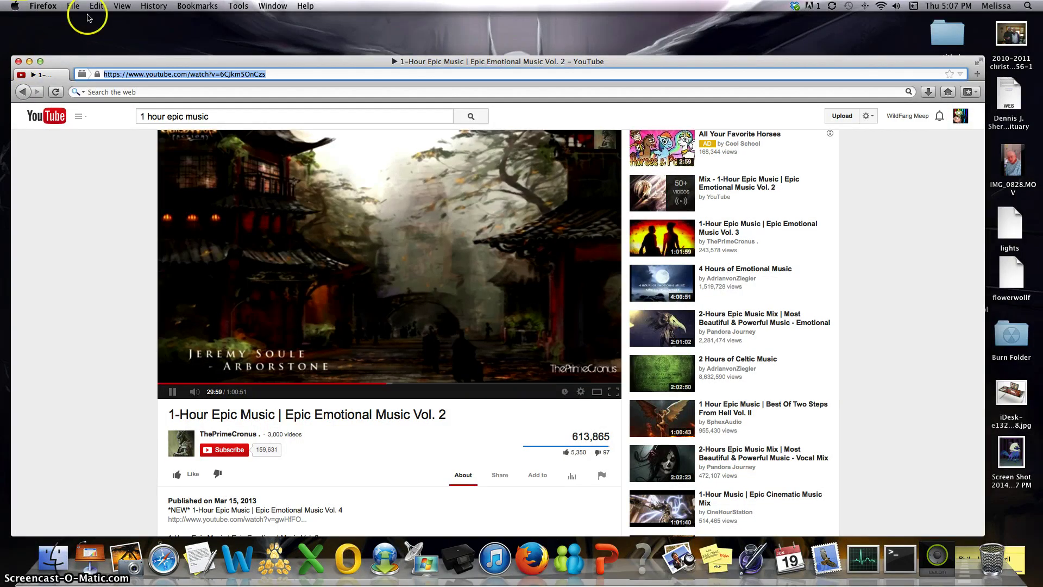
click(18, 61)
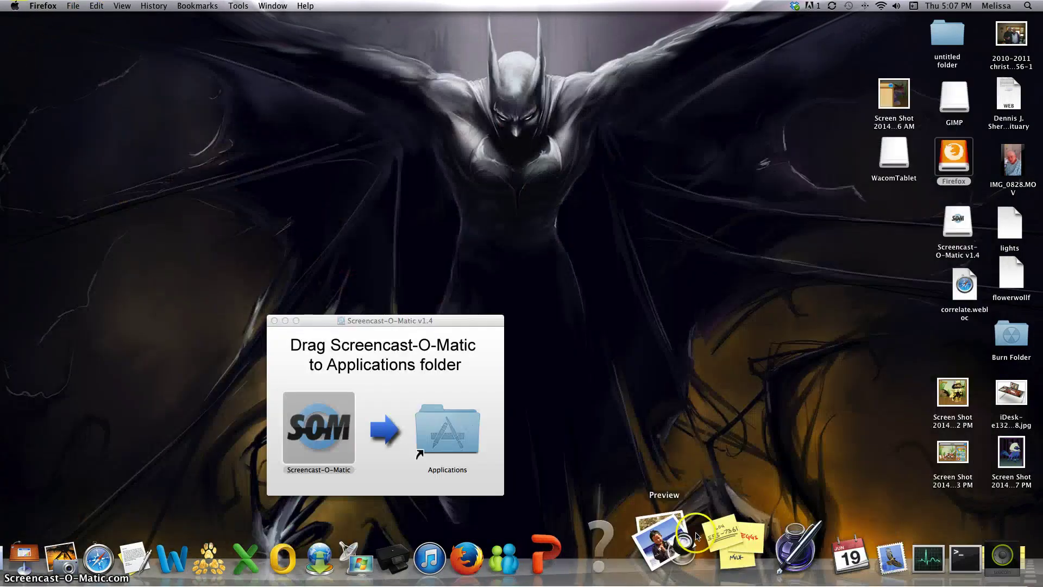
Launch Screencast-O-Matic from its disk image window on the desktop
double_click(332, 448)
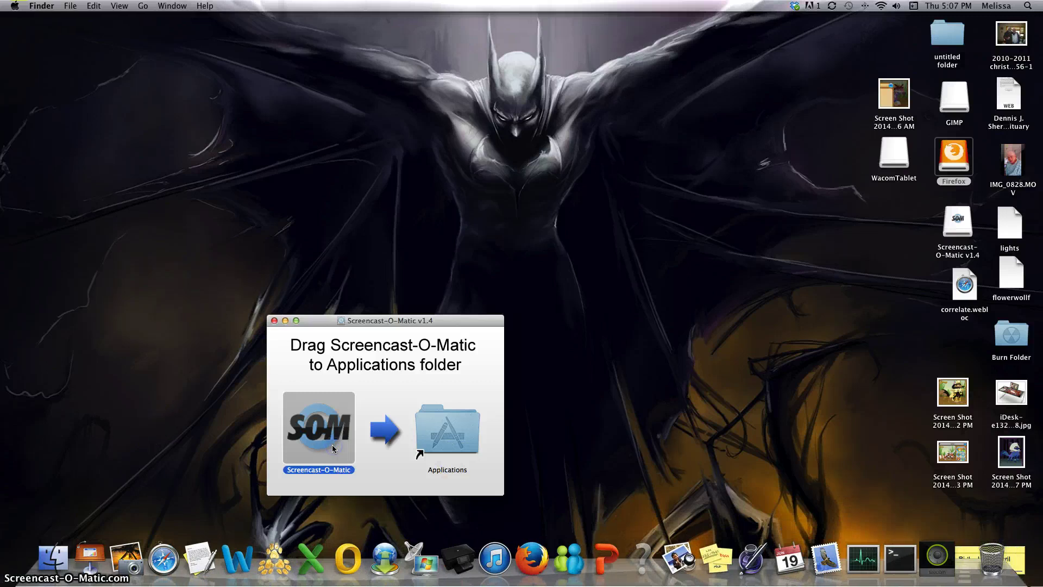